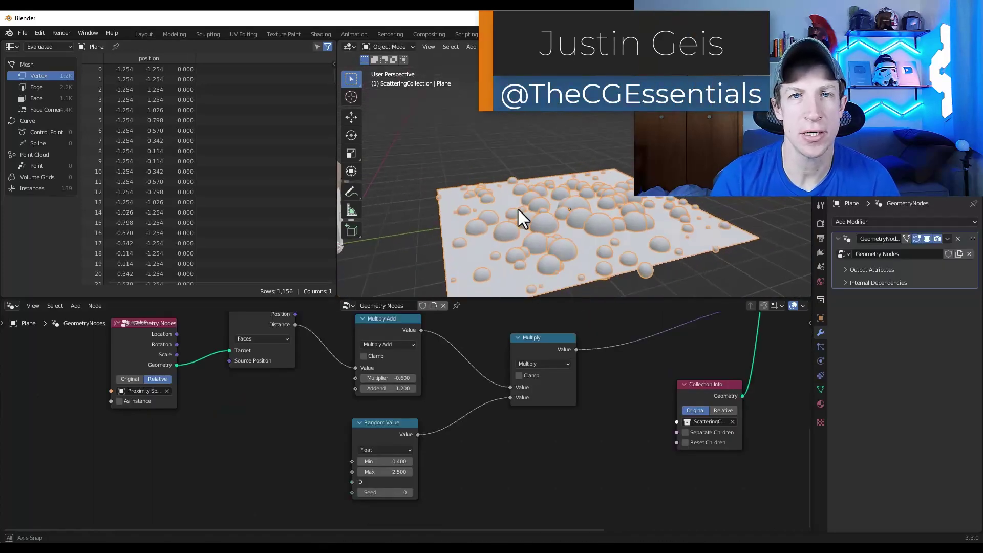
# - Enable Clamp on the Multiply Add node, and move the proximity sphere across the plane to test the scatter
pyautogui.click(378, 215)
pyautogui.click(686, 225)
pyautogui.click(363, 356)
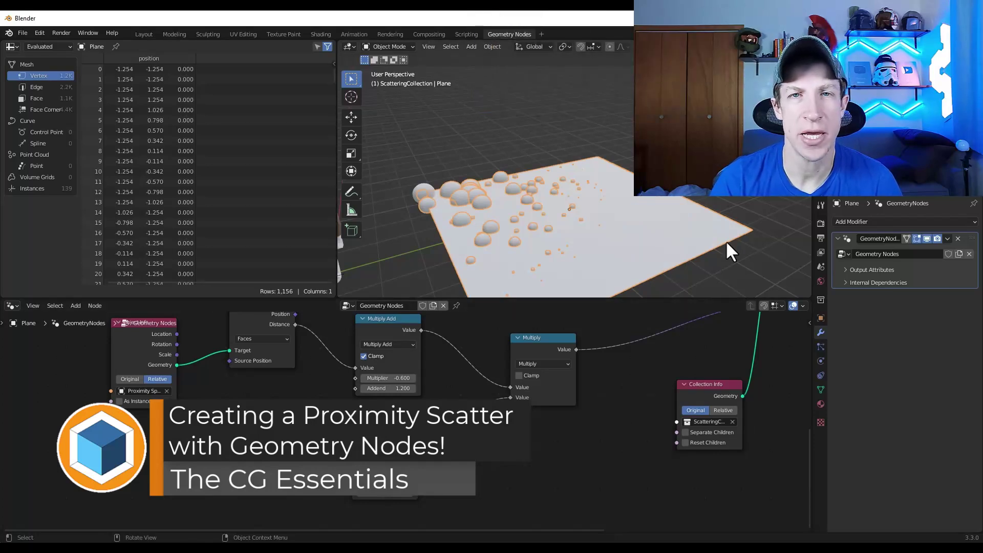
pyautogui.click(423, 202)
pyautogui.press('g')
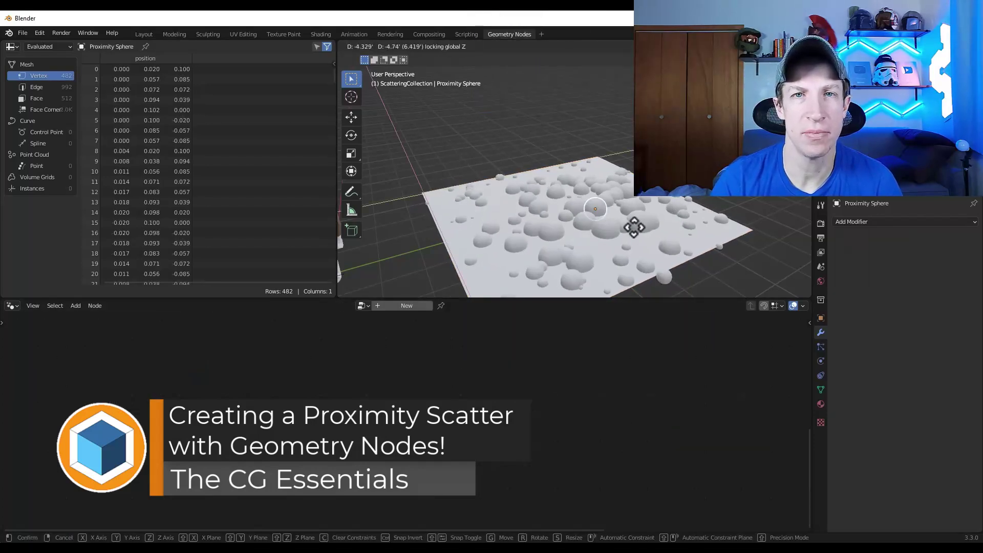
pyautogui.click(634, 224)
pyautogui.click(634, 224)
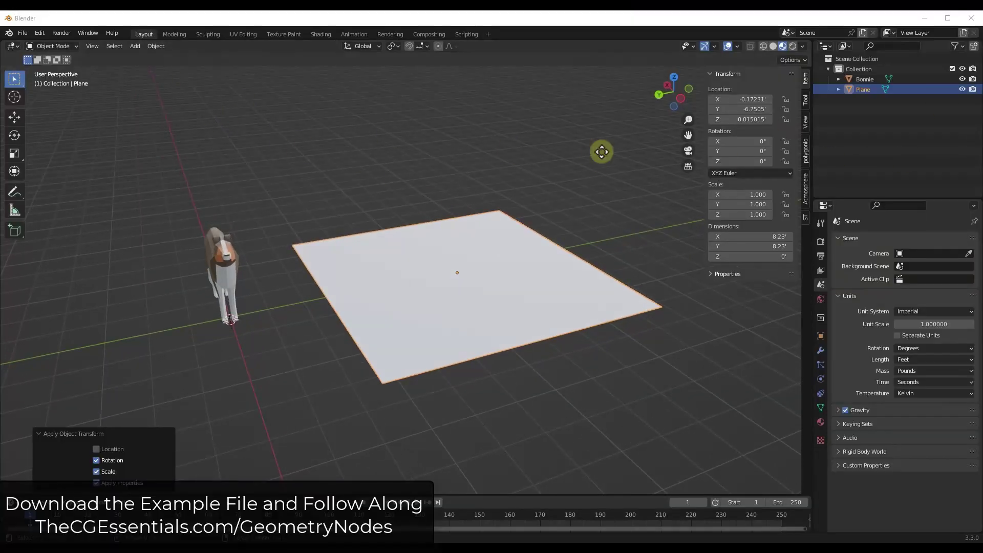
# - Add the general Geometry Nodes workspace to the file
pyautogui.click(489, 33)
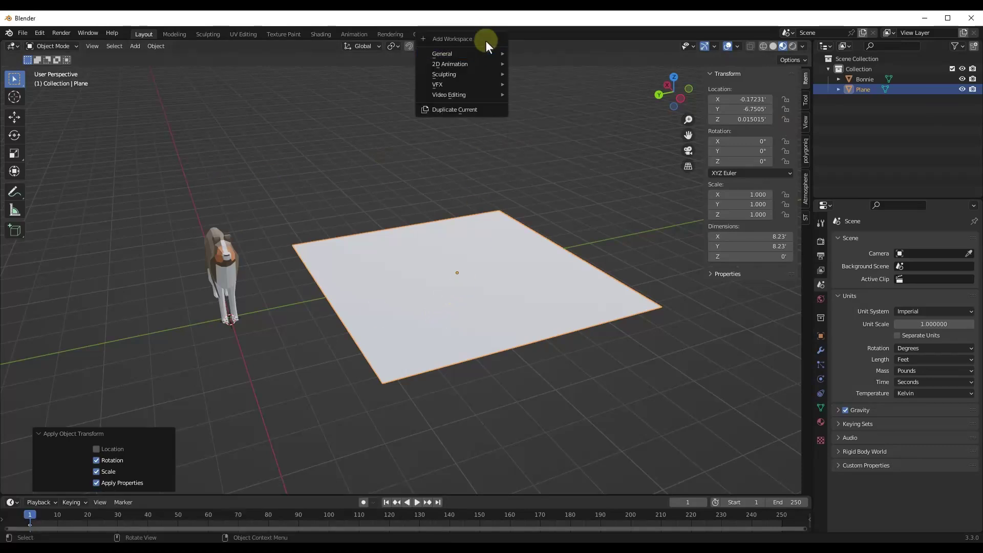
pyautogui.moveTo(478, 53)
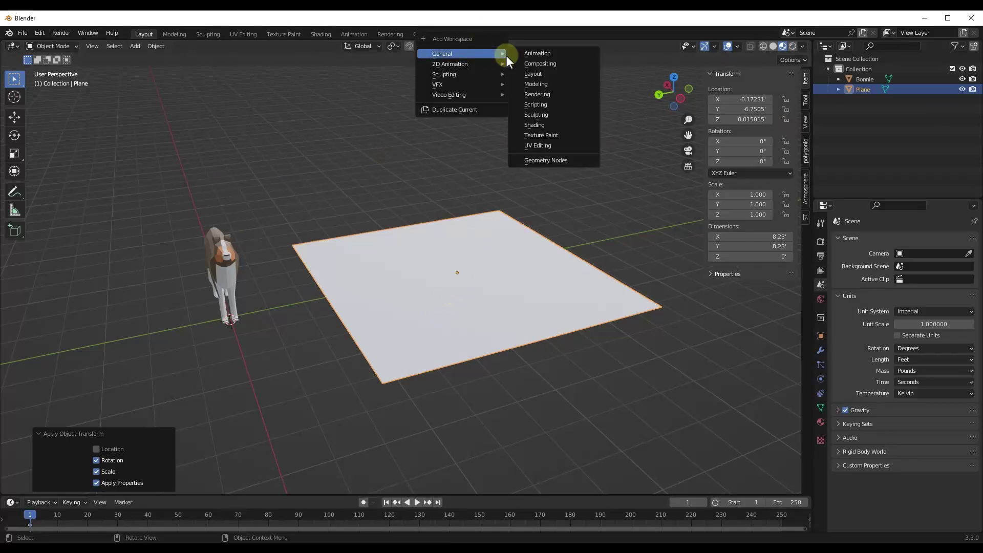
pyautogui.click(564, 161)
pyautogui.scroll(5, 512, 194)
# - Subdivide the plane's face in Edit Mode with 10 cuts
pyautogui.press('Tab')
pyautogui.moveTo(570, 166); pyautogui.dragTo(570, 170, button='middle')
pyautogui.rightClick(570, 169)
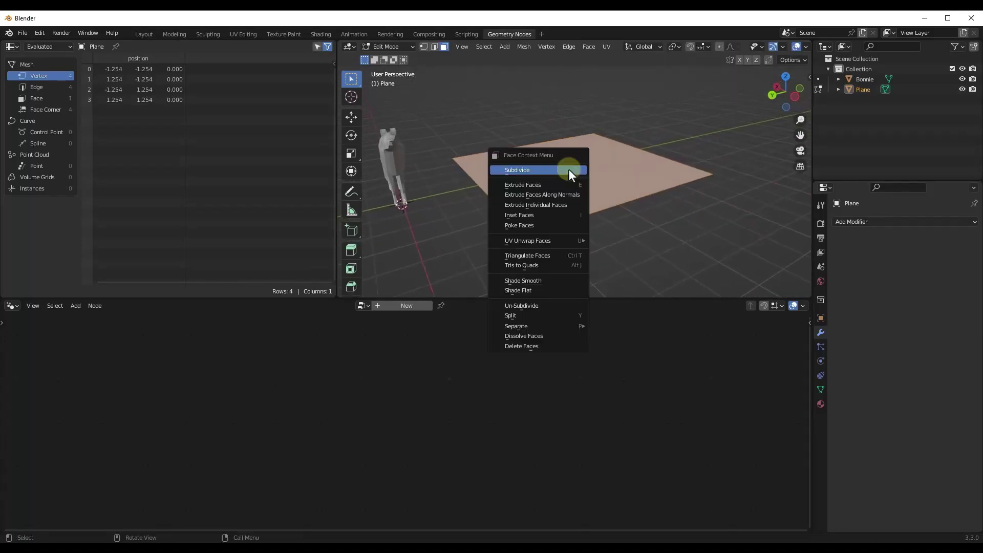
pyautogui.click(567, 168)
pyautogui.click(373, 288)
pyautogui.doubleClick(452, 217)
pyautogui.write('10')
pyautogui.press('Return')
# - Subdivide the plane again with 2 cuts and return to Object Mode
pyautogui.rightClick(579, 176)
pyautogui.click(579, 174)
pyautogui.click(501, 219)
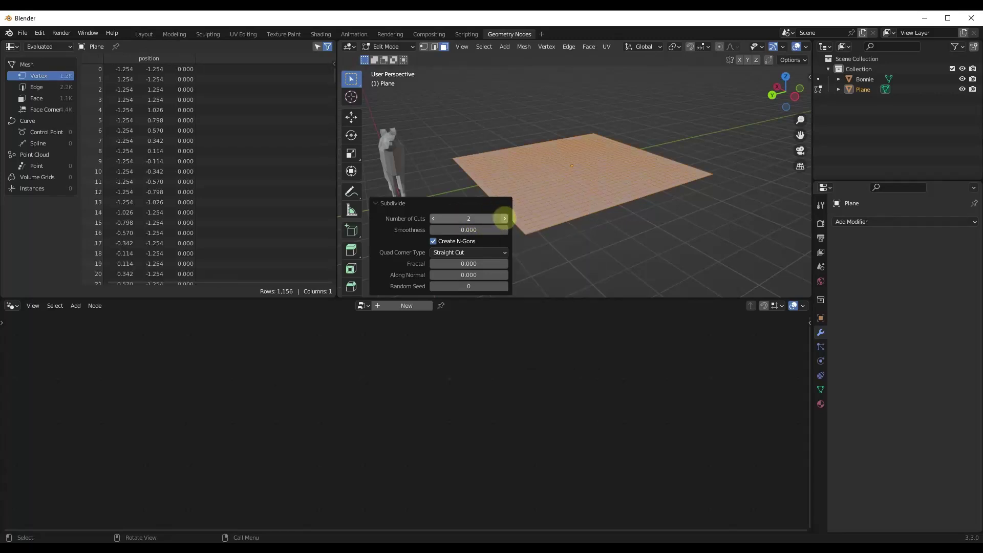
pyautogui.press('Tab')
# - Create a geometry node tree for the plane and insert a Distribute Points on Faces node between Group Input and Group Output
pyautogui.moveTo(581, 180); pyautogui.dragTo(573, 178, button='middle')
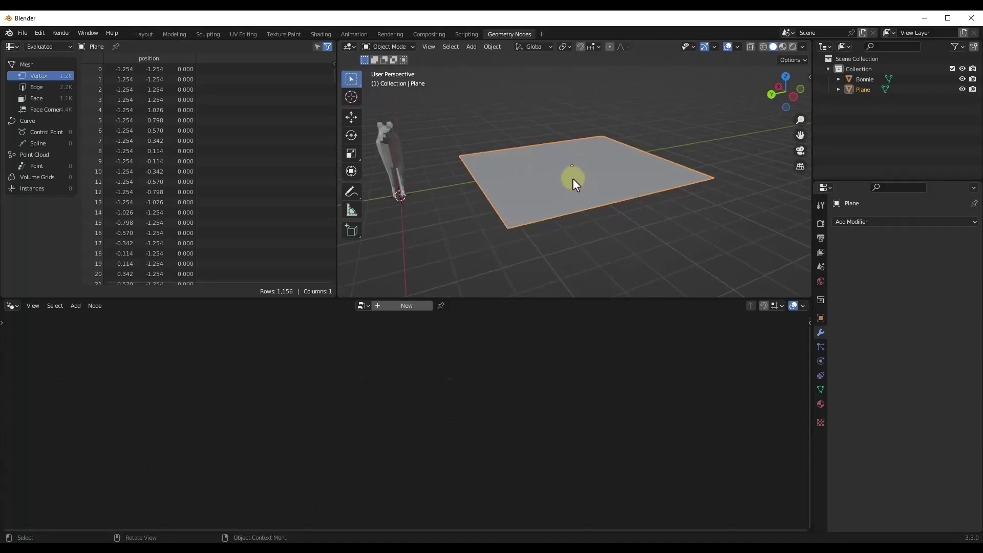
pyautogui.click(408, 306)
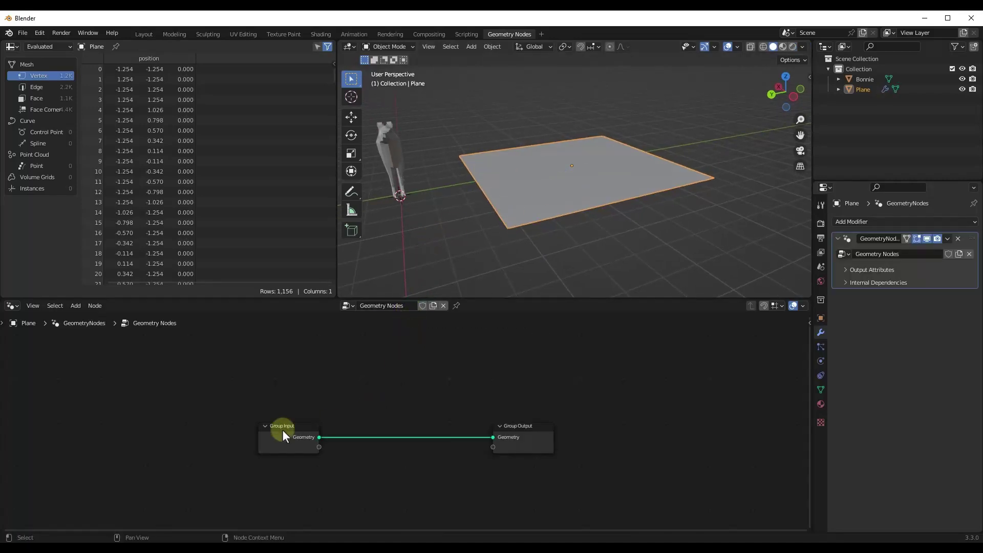
pyautogui.moveTo(286, 434); pyautogui.dragTo(461, 431)
pyautogui.hotkey('shift', 'a')
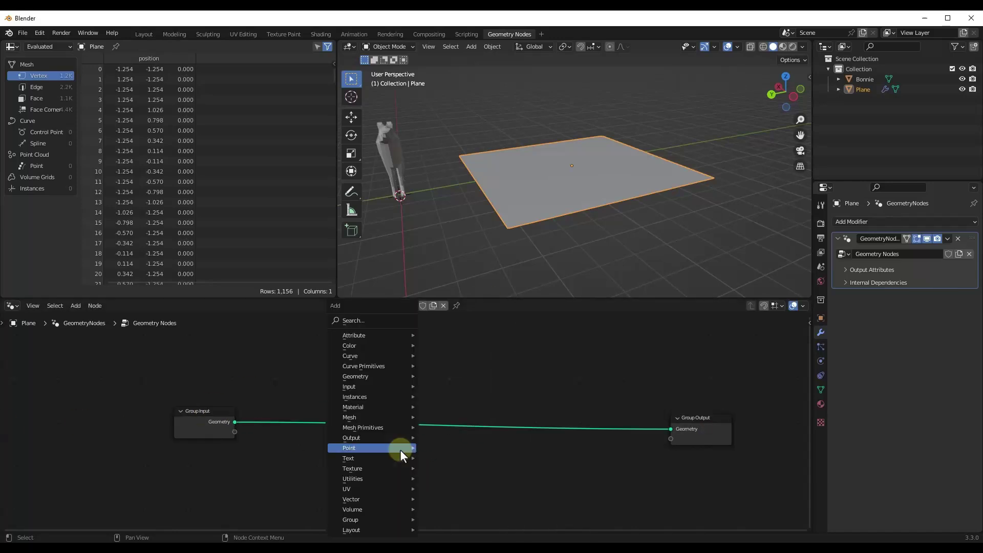
pyautogui.click(368, 314)
pyautogui.write('dis')
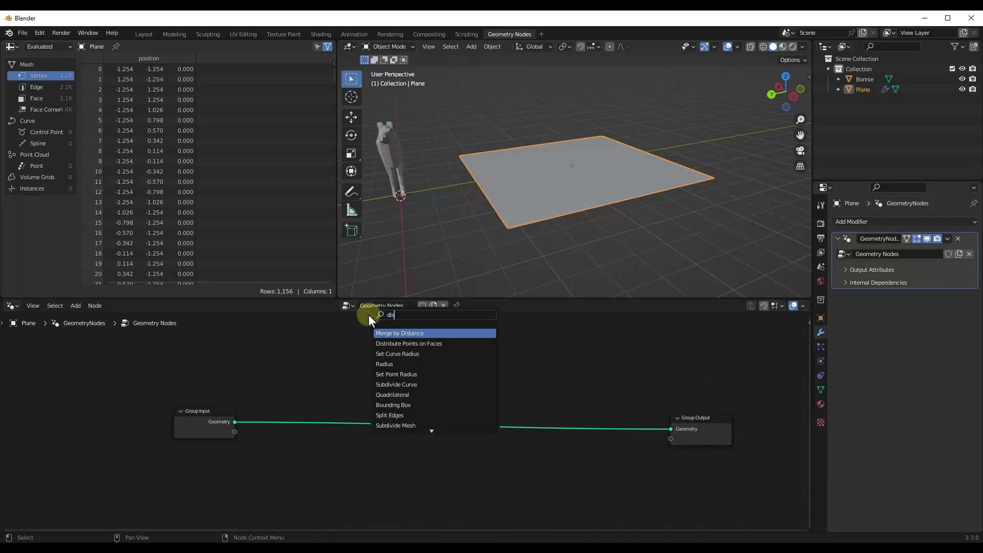
pyautogui.click(430, 344)
pyautogui.click(402, 411)
pyautogui.moveTo(402, 410); pyautogui.dragTo(439, 474)
# - Insert a Join Geometry node before Group Output and connect the Group Input geometry to it
pyautogui.hotkey('shift', 'a')
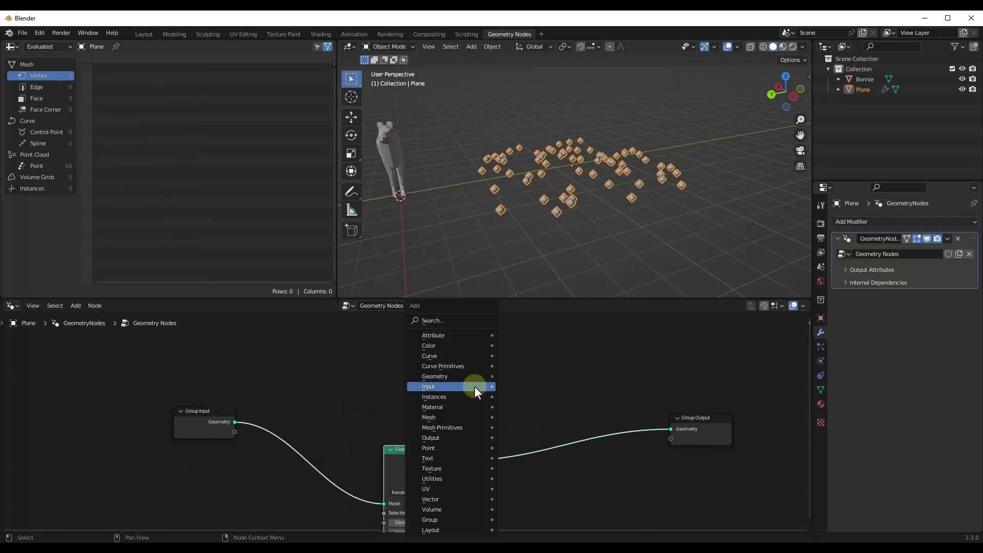
pyautogui.click(441, 321)
pyautogui.write('join')
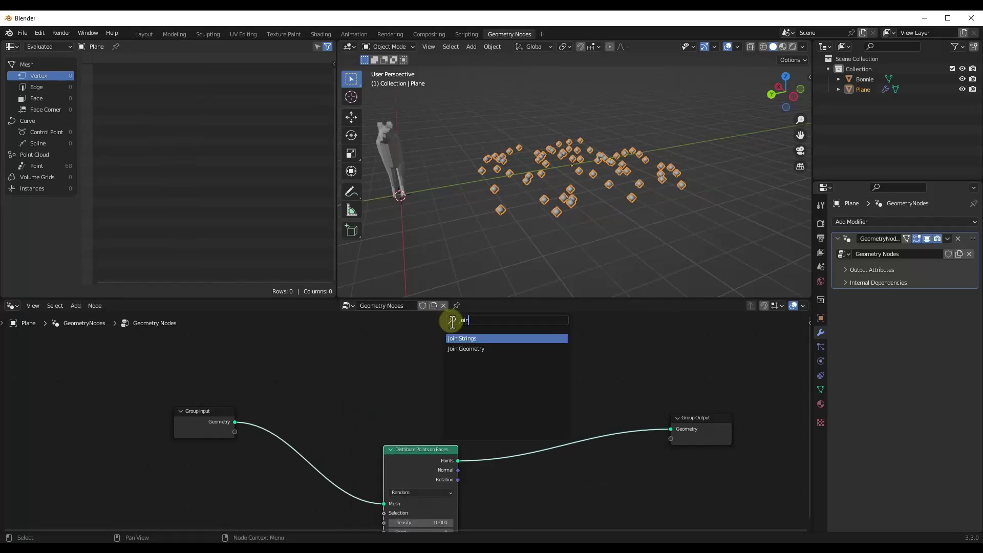
pyautogui.click(479, 349)
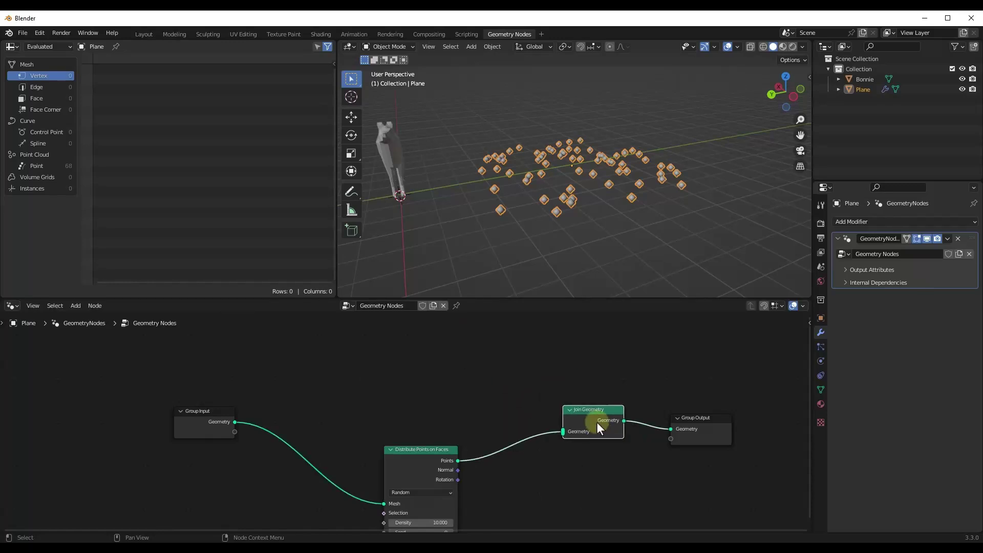
pyautogui.click(618, 398)
pyautogui.moveTo(241, 420); pyautogui.dragTo(572, 395)
# - Insert an Instance on Points node between Distribute Points on Faces and Join Geometry, and tidy the node spacing
pyautogui.moveTo(416, 462); pyautogui.dragTo(351, 471)
pyautogui.hotkey('shift', 'a')
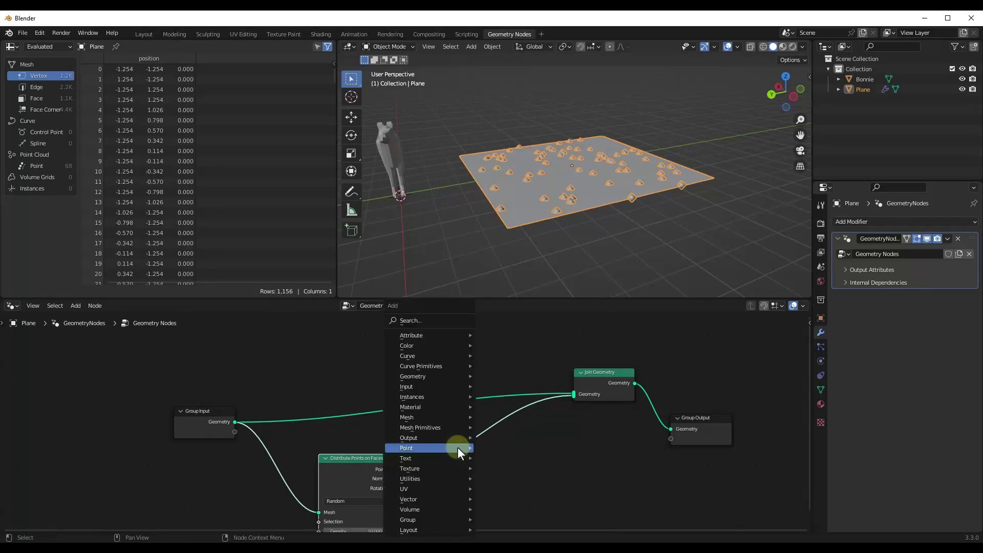
pyautogui.click(432, 318)
pyautogui.write('instance on')
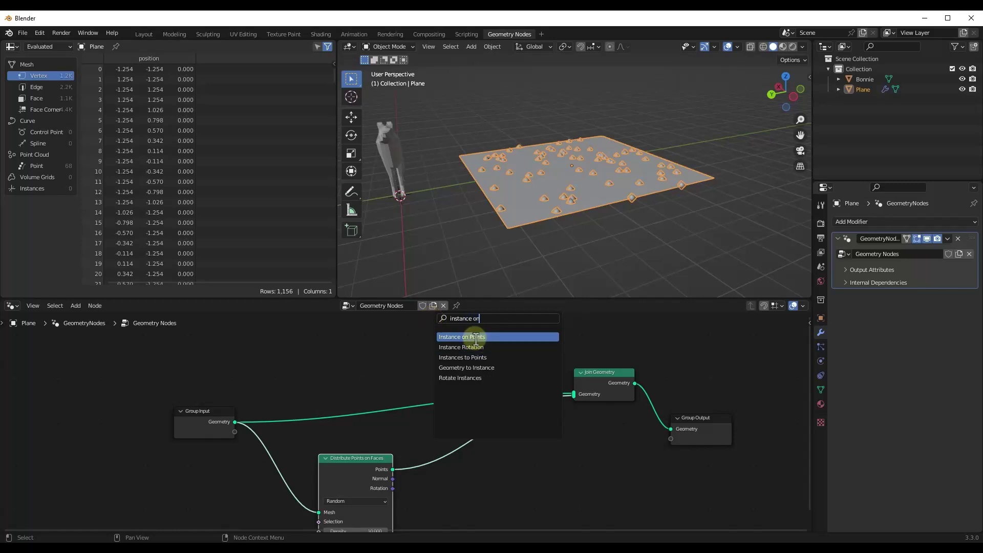
pyautogui.click(472, 337)
pyautogui.click(504, 429)
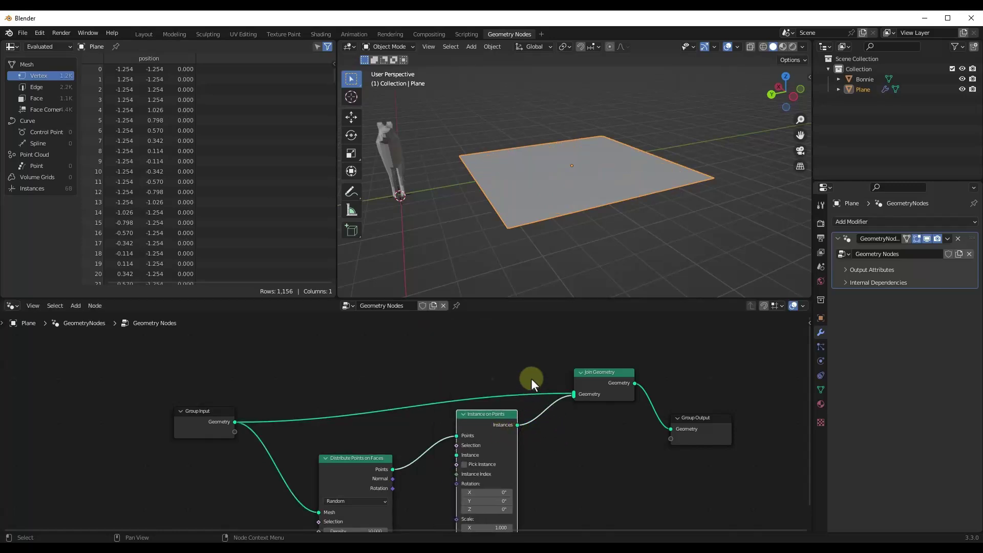
pyautogui.scroll(-3, 531, 379)
pyautogui.moveTo(410, 457); pyautogui.dragTo(417, 423)
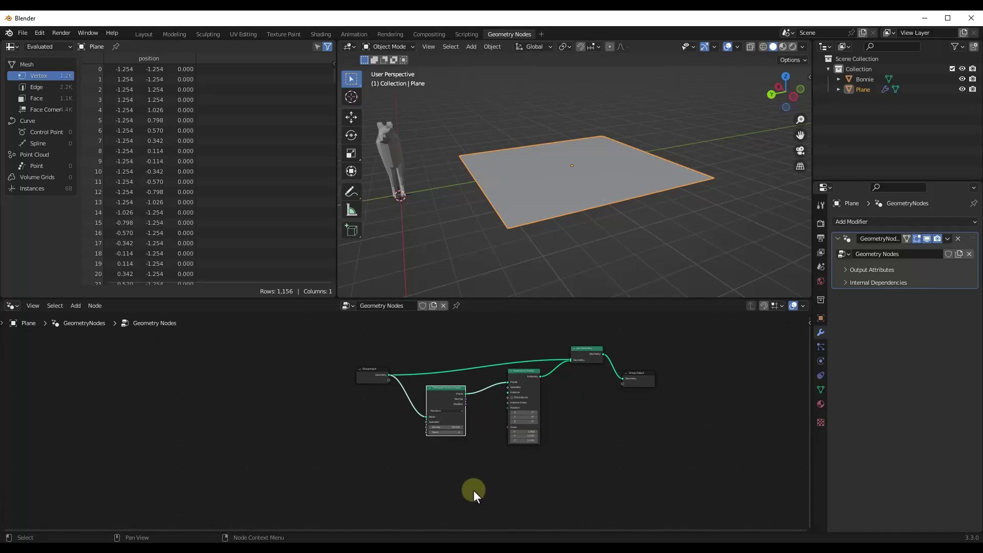
# - Add a Collection Info node and connect its Geometry output to the Instance input of Instance on Points
pyautogui.moveTo(473, 490); pyautogui.dragTo(465, 441, button='middle')
pyautogui.hotkey('shift', 'a')
pyautogui.click(423, 317)
pyautogui.write('collec')
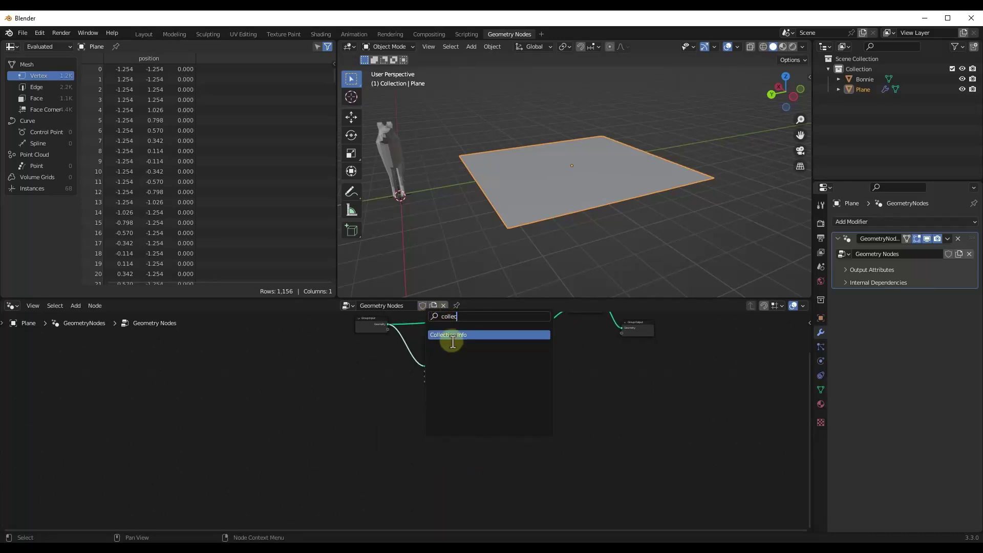
pyautogui.click(445, 335)
pyautogui.click(441, 443)
pyautogui.moveTo(447, 429); pyautogui.dragTo(508, 342)
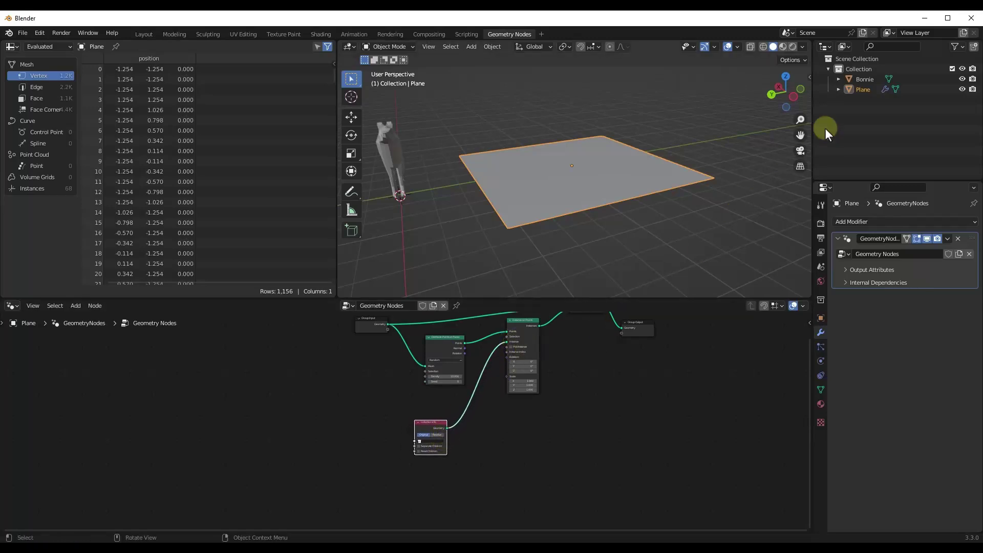
# - Create a new collection under the Scene Collection and name it ScatteringCollection
pyautogui.rightClick(856, 54)
pyautogui.click(850, 54)
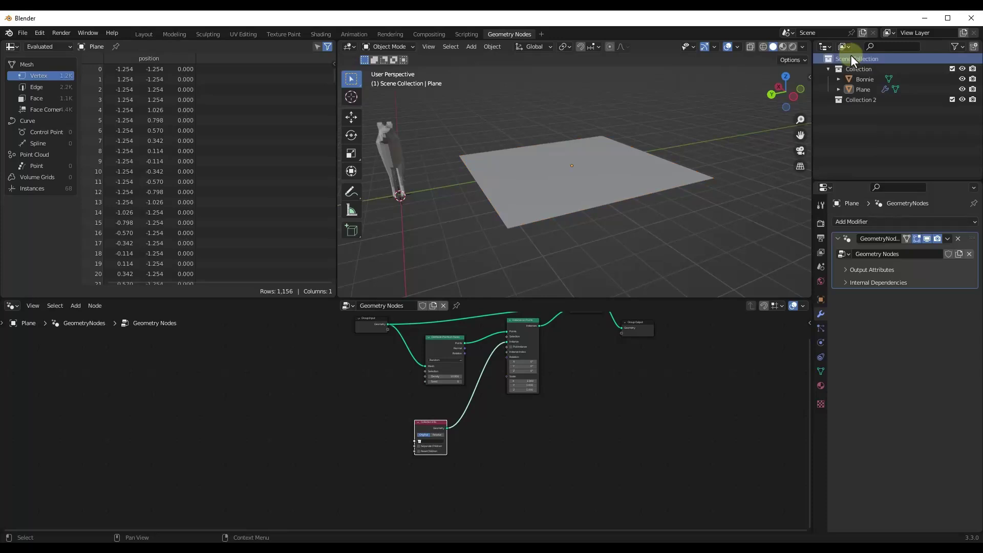
pyautogui.doubleClick(853, 99)
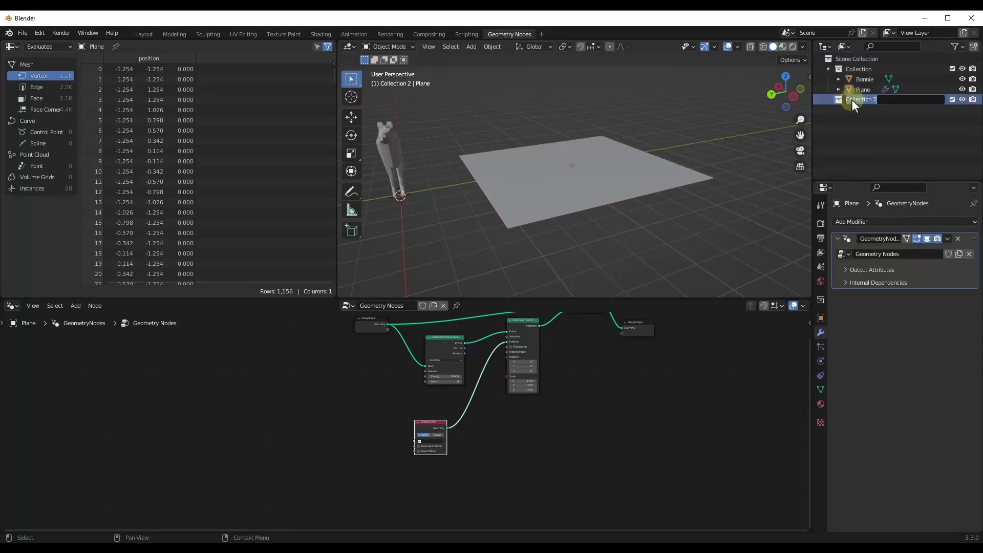
pyautogui.write('ScatteringCollection')
pyautogui.press('Return')
# - Assign ScatteringCollection as the source collection of the Collection Info node
pyautogui.scroll(2, 433, 439)
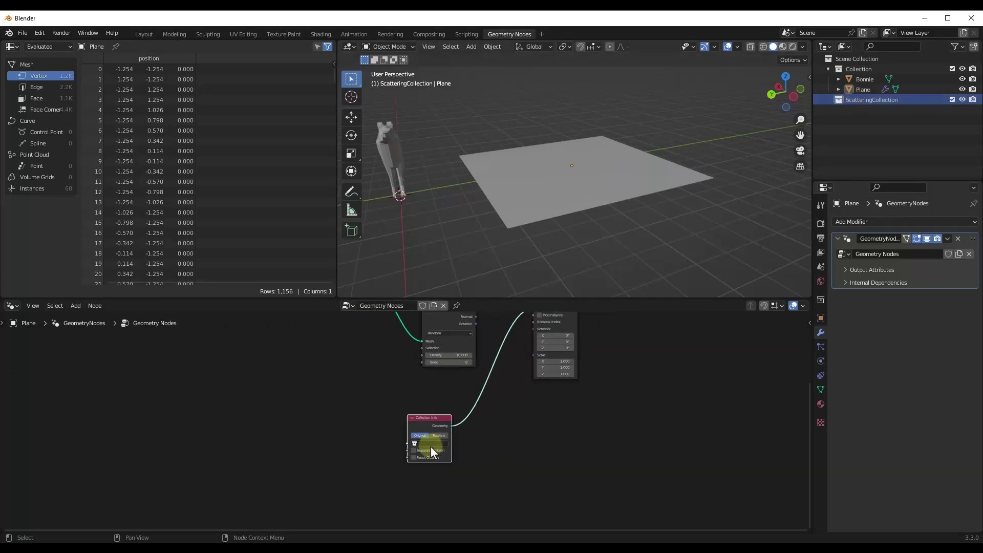
pyautogui.click(429, 444)
pyautogui.click(433, 462)
# - Add a UV sphere to ScatteringCollection
pyautogui.hotkey('shift', 'a')
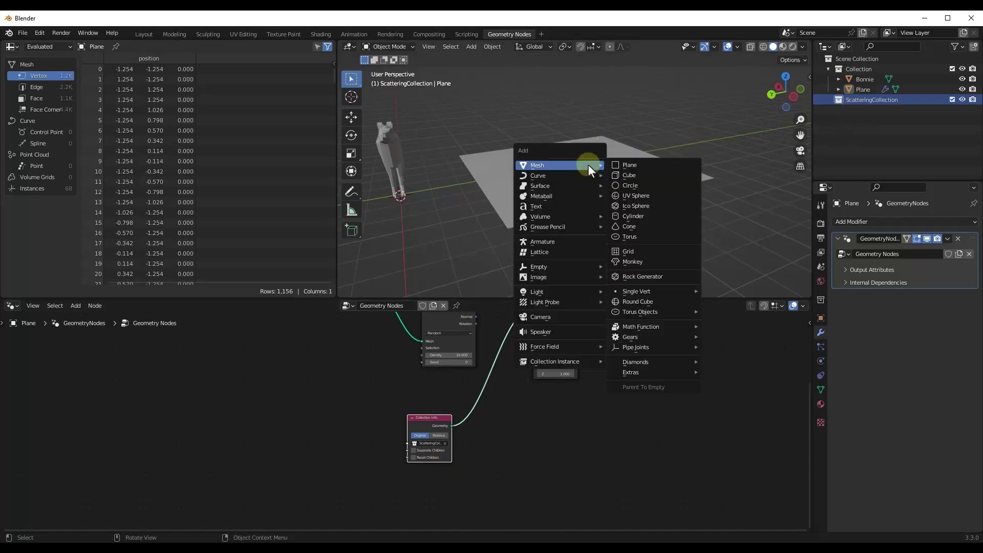
pyautogui.click(638, 195)
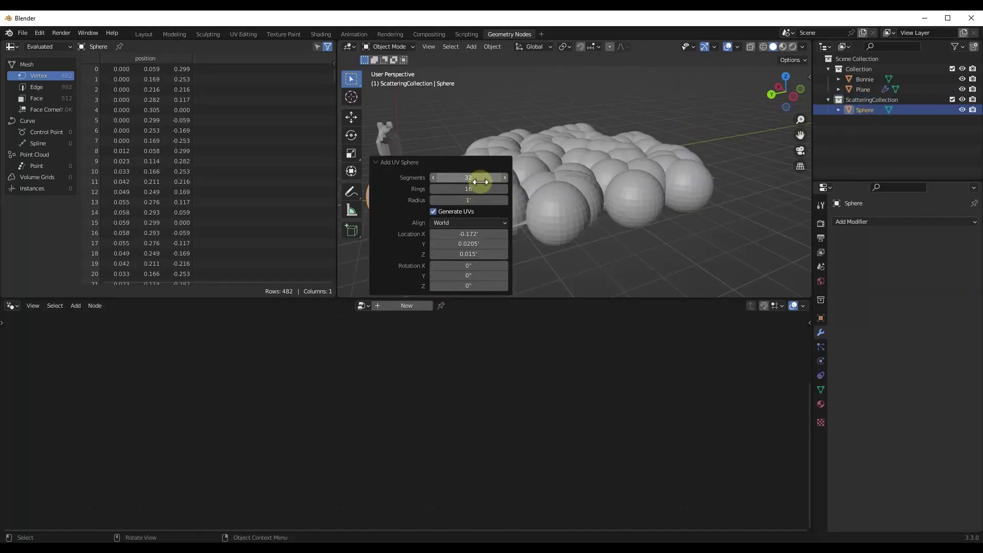
pyautogui.click(628, 159)
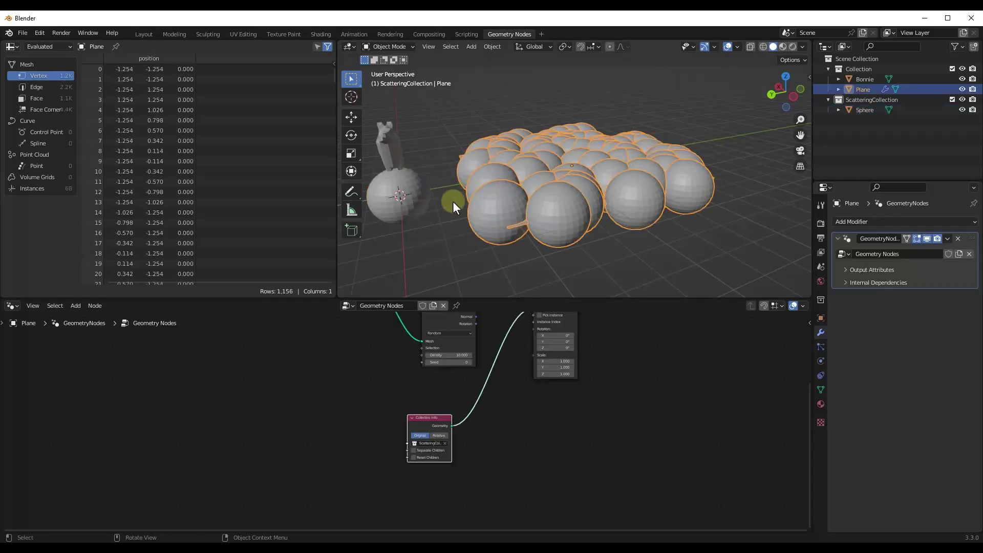
# - Scale the UV sphere down to about 0.188 and apply its scale
pyautogui.click(415, 198)
pyautogui.press('s')
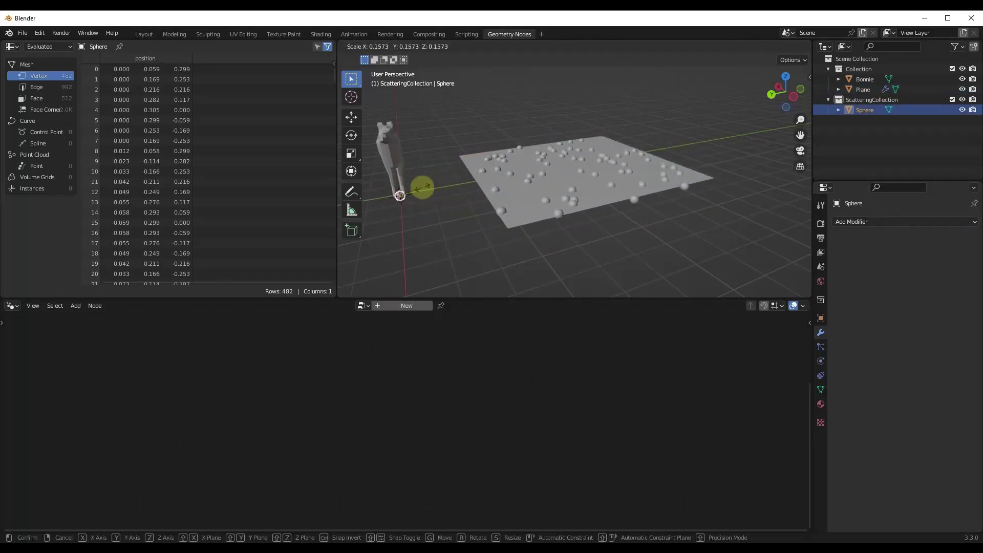
pyautogui.click(425, 187)
pyautogui.click(484, 47)
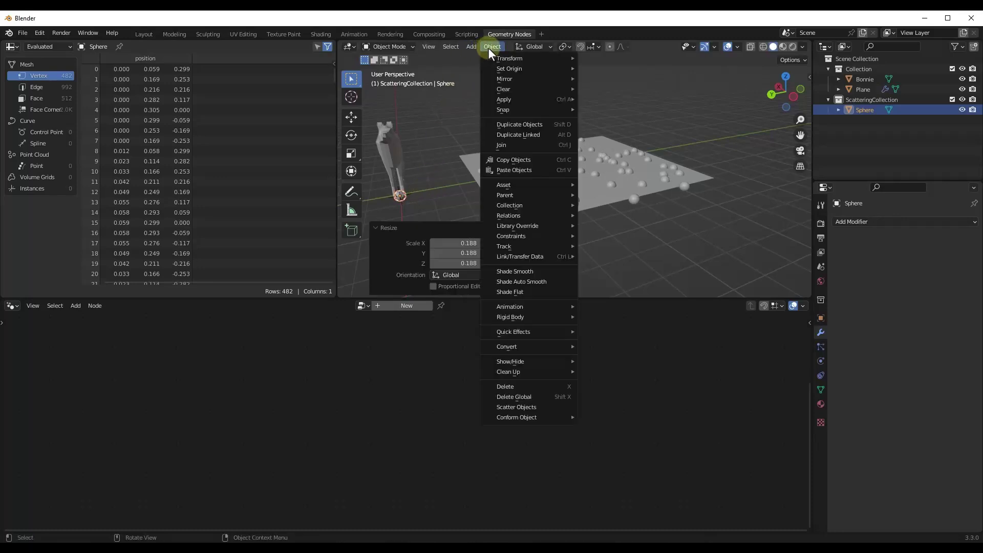
pyautogui.moveTo(508, 98)
pyautogui.click(623, 140)
# - Select the plane and examine how the spheres are scattered across its surface
pyautogui.click(592, 175)
pyautogui.scroll(3, 600, 185)
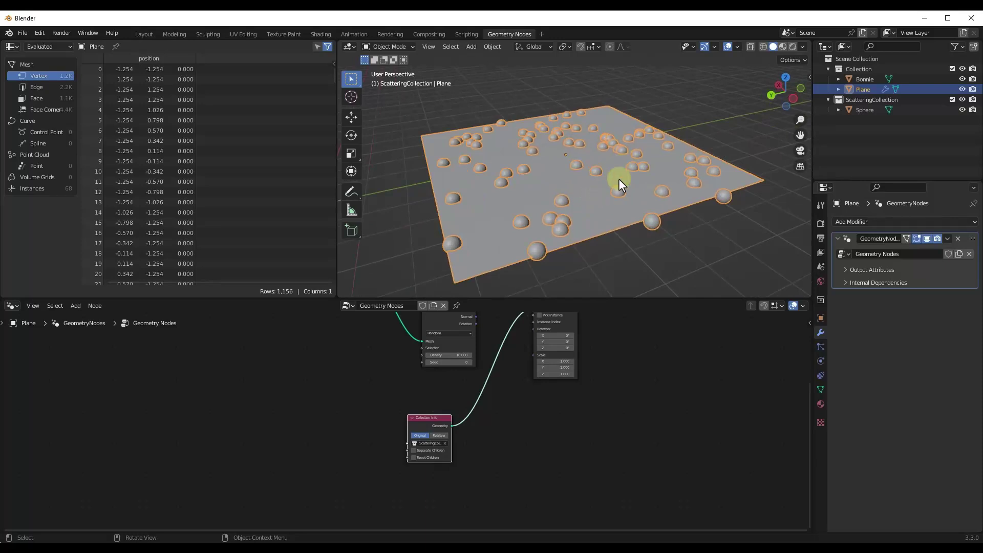
pyautogui.scroll(-3, 511, 396)
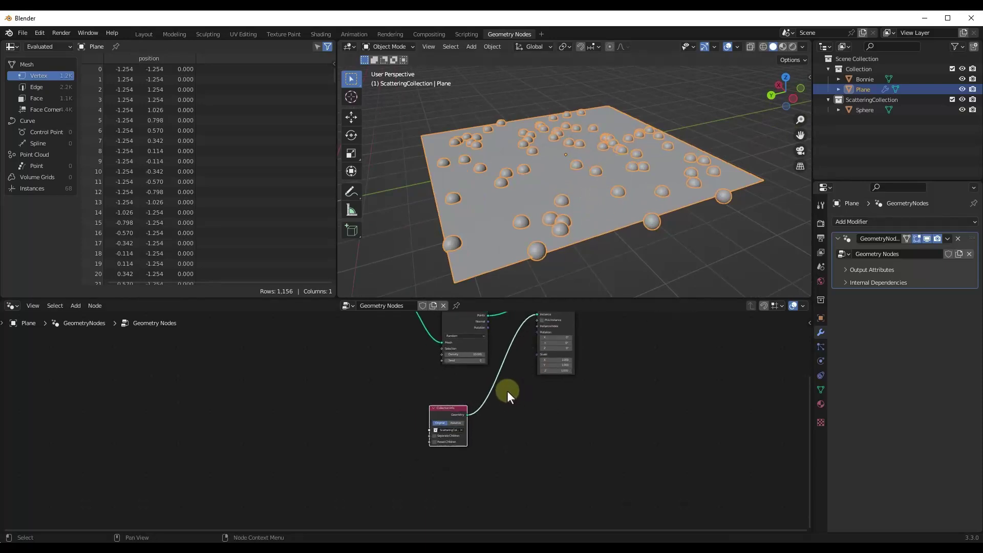
pyautogui.moveTo(459, 408); pyautogui.dragTo(471, 410)
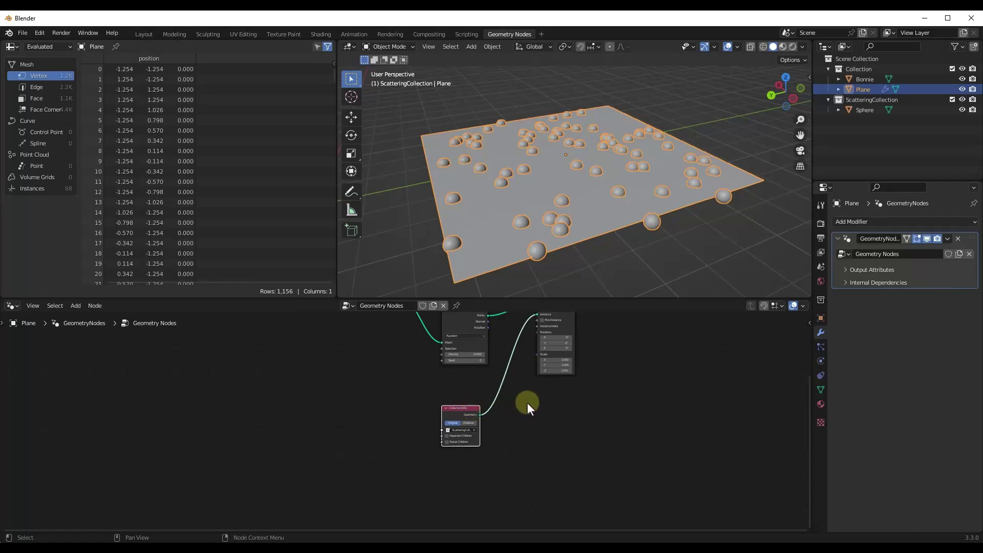
pyautogui.moveTo(557, 246)
pyautogui.mouseDown(button='middle')
pyautogui.moveTo(569, 239)
pyautogui.moveTo(548, 242)
pyautogui.mouseUp(button='middle')
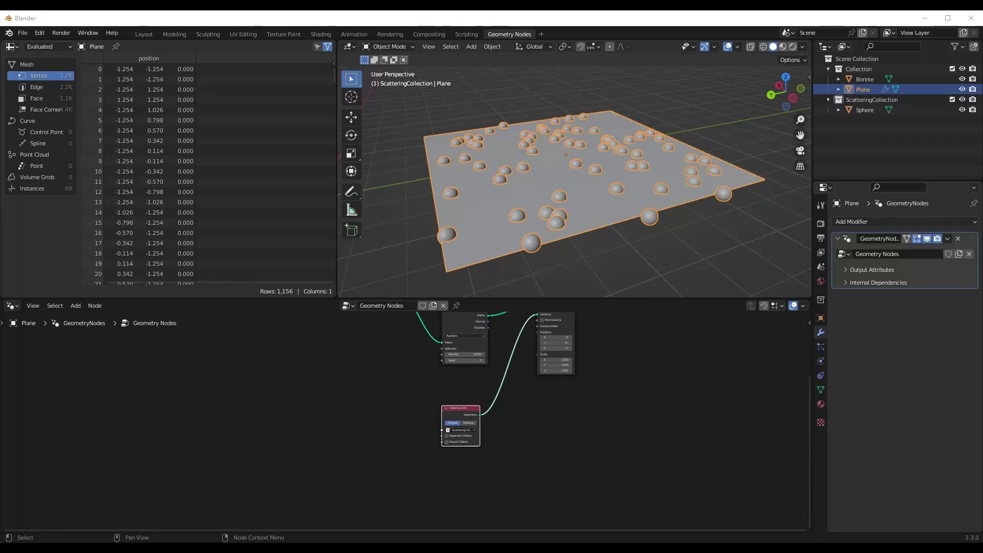
pyautogui.scroll(5, 577, 158)
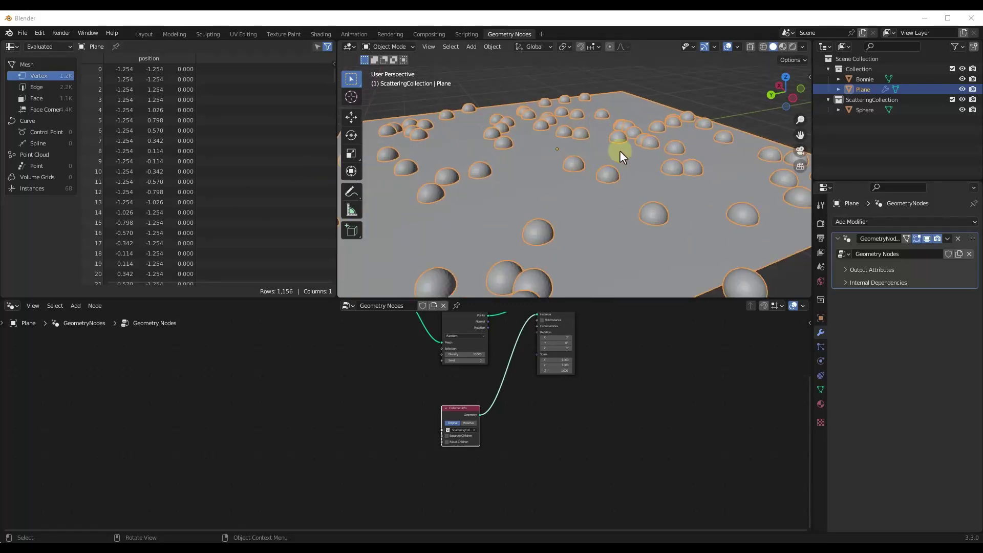
pyautogui.moveTo(620, 150); pyautogui.dragTo(621, 140, button='middle')
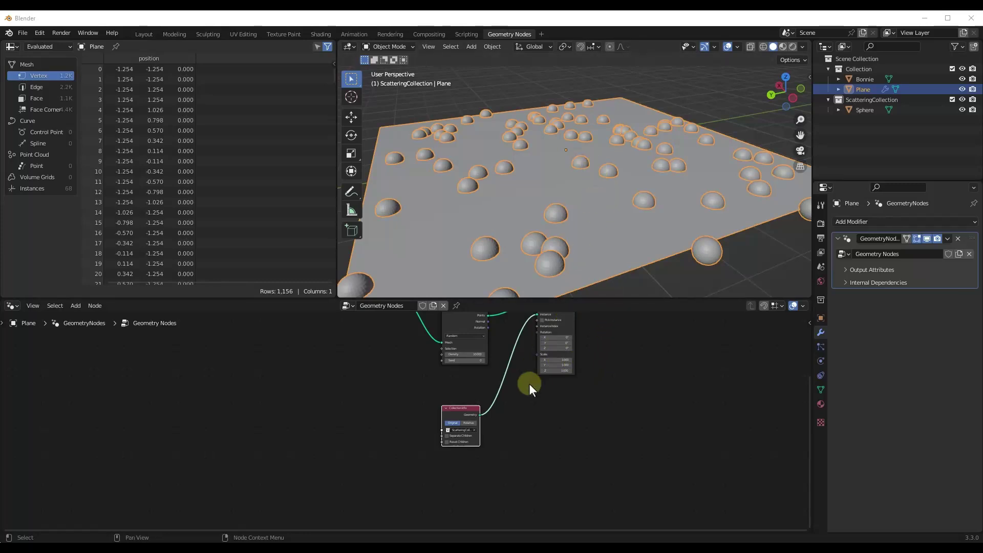
pyautogui.scroll(-6, 558, 174)
pyautogui.scroll(1, 425, 188)
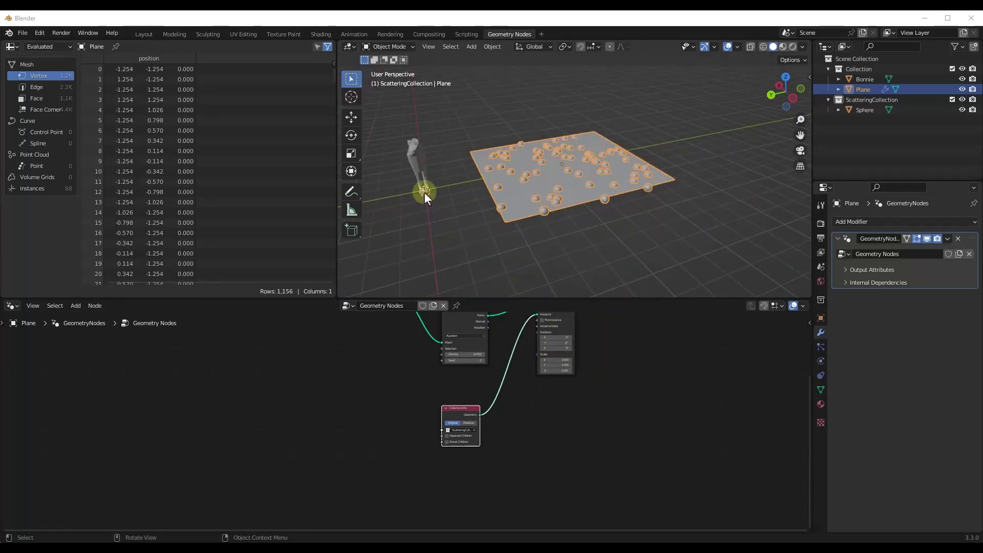
# - Add another UV sphere and move it out of ScatteringCollection into the Scene Collection
pyautogui.click(452, 193)
pyautogui.hotkey('shift', 'a')
pyautogui.moveTo(452, 193)
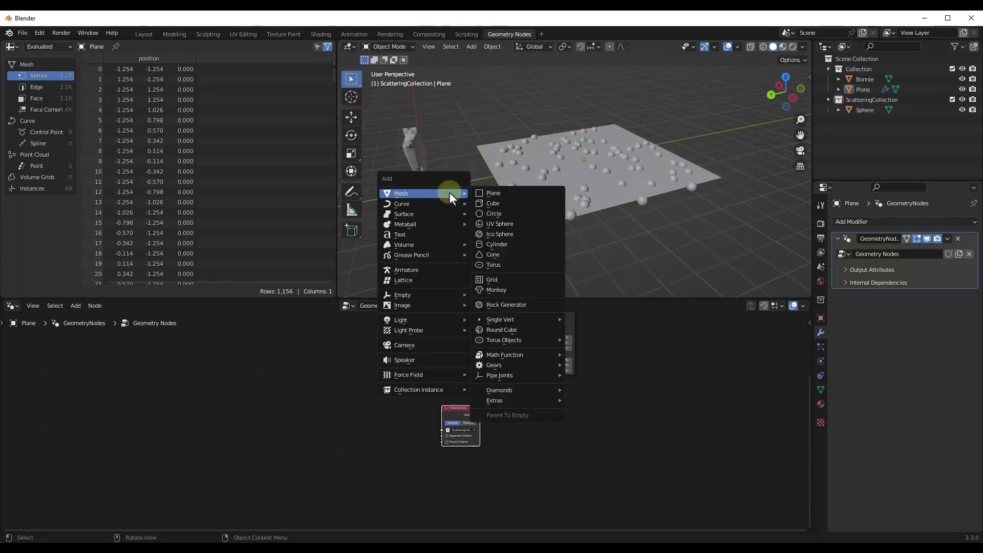
pyautogui.click(501, 226)
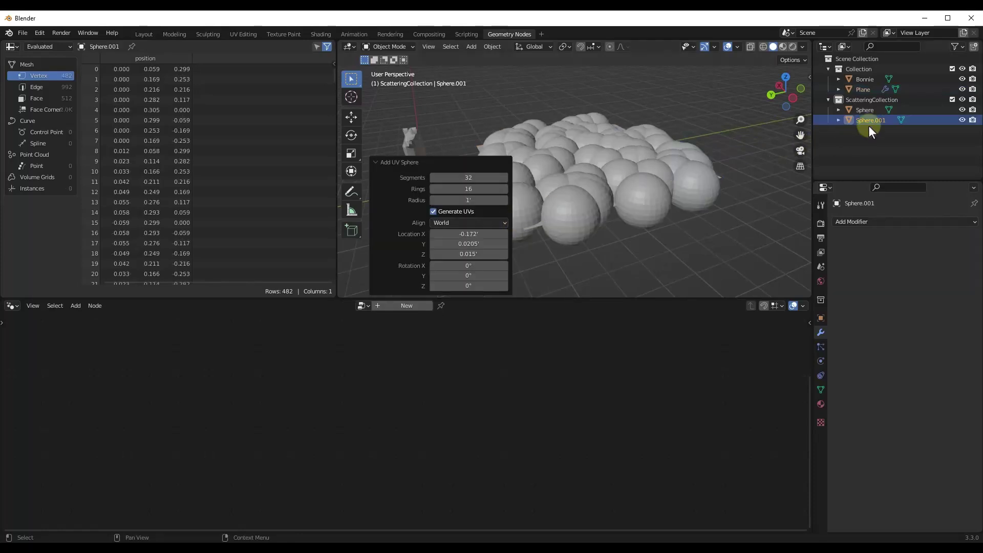
pyautogui.moveTo(870, 120); pyautogui.dragTo(865, 61)
# - Rename the new sphere as Proximity Sphere
pyautogui.doubleClick(853, 120)
pyautogui.write('Primit')
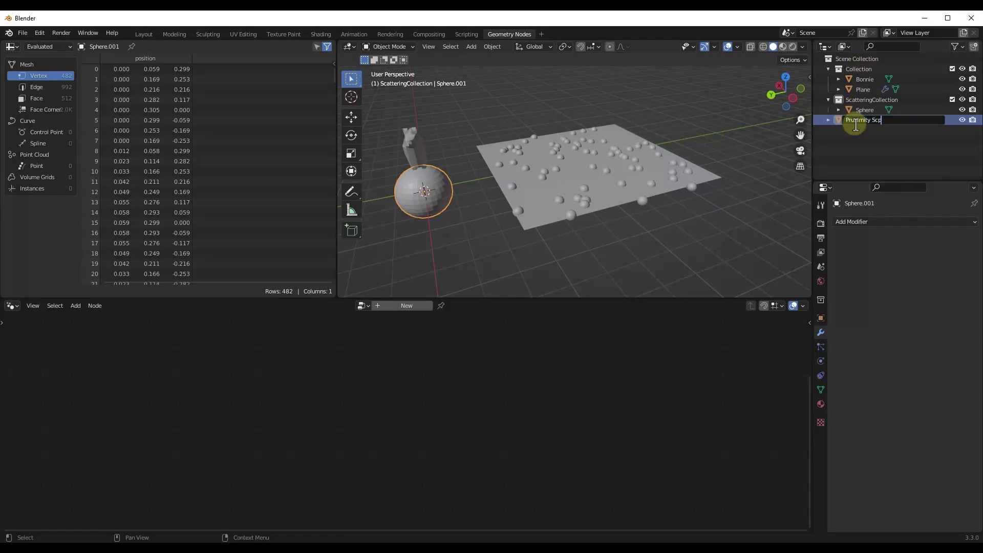
pyautogui.write('ity Sphere')
pyautogui.press('Return')
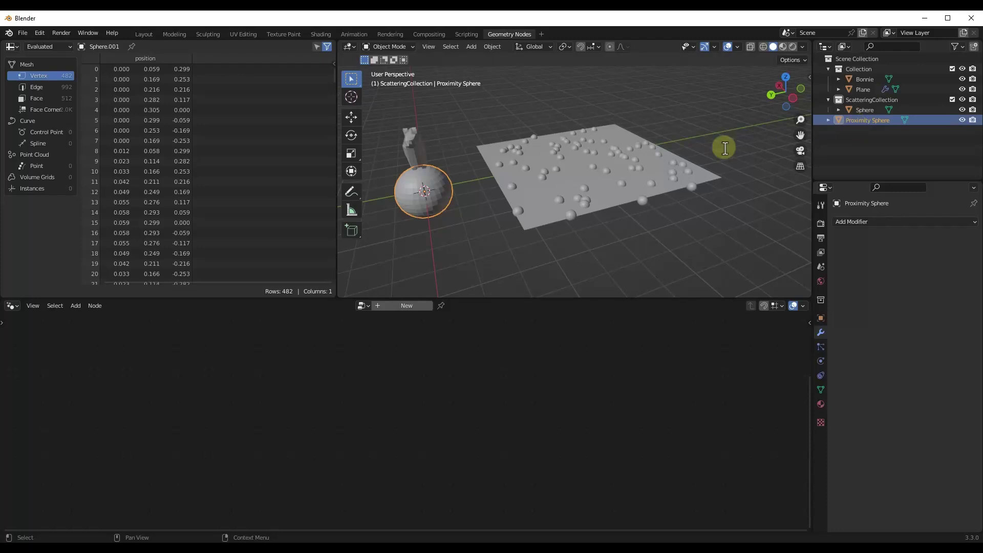
# - Scale the Proximity Sphere down to about 0.335 and apply its rotation and scale
pyautogui.press('s')
pyautogui.click(457, 185)
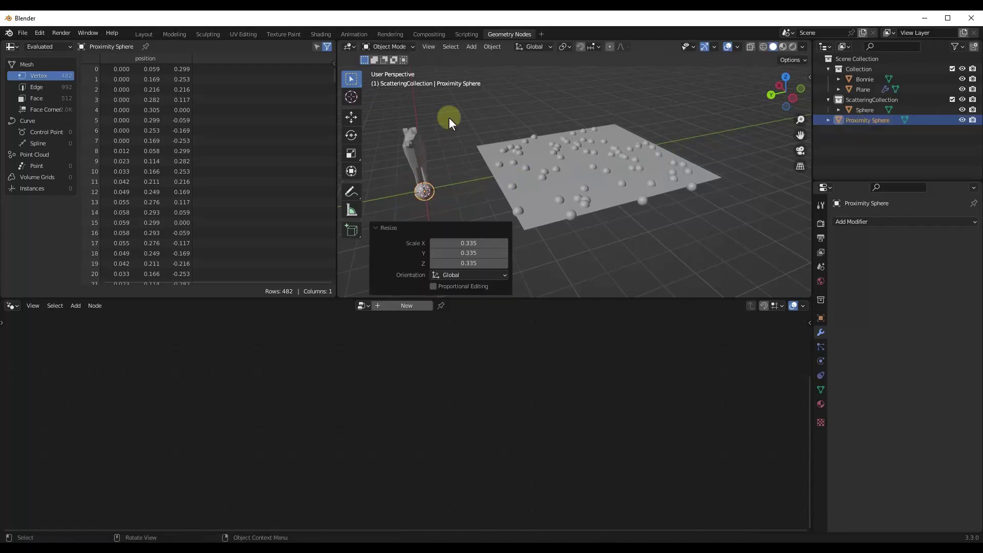
pyautogui.click(500, 46)
pyautogui.moveTo(505, 98)
pyautogui.click(629, 140)
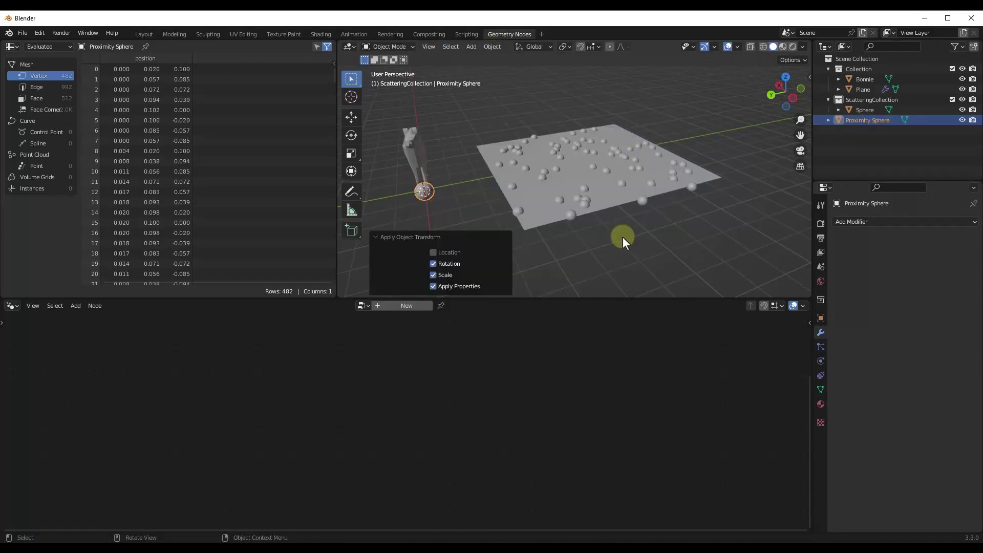
# - Add an Object Info node to the plane's geometry node tree, placed well away from the Collection Info node
pyautogui.click(603, 172)
pyautogui.click(464, 396)
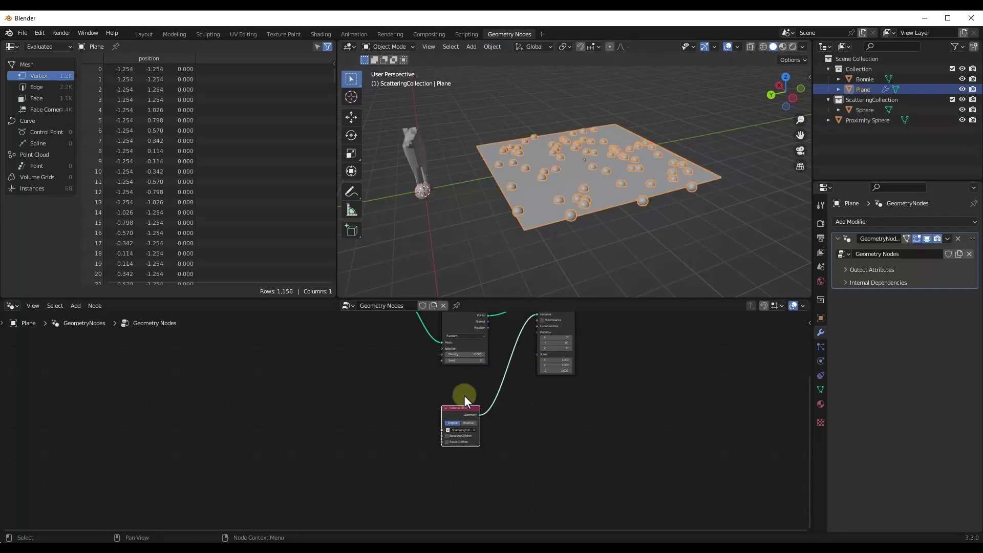
pyautogui.moveTo(460, 411); pyautogui.dragTo(462, 414)
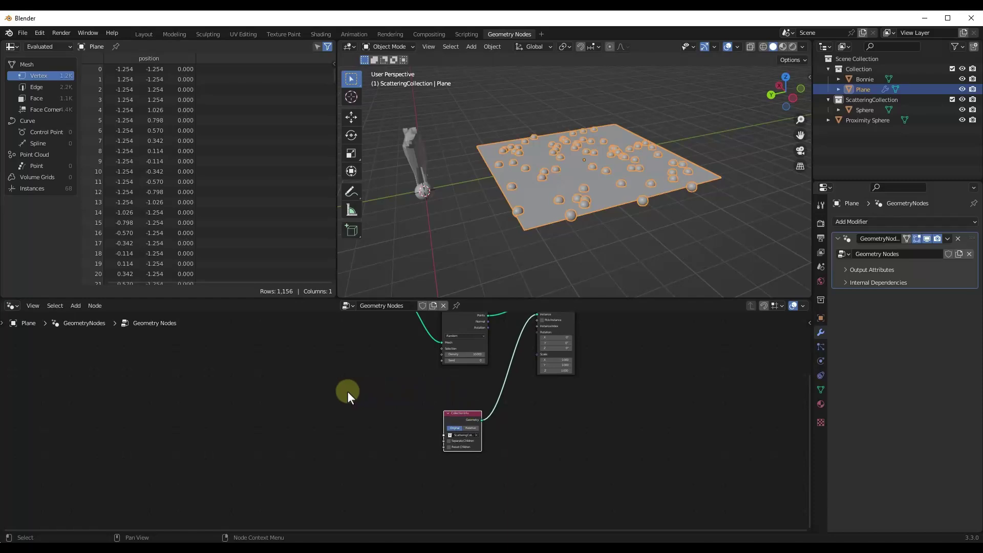
pyautogui.scroll(3, 330, 400)
pyautogui.keyDown('ctrl'); pyautogui.scroll(5, 487, 352); pyautogui.keyUp('ctrl')
pyautogui.hotkey('shift', 'a')
pyautogui.click(377, 289)
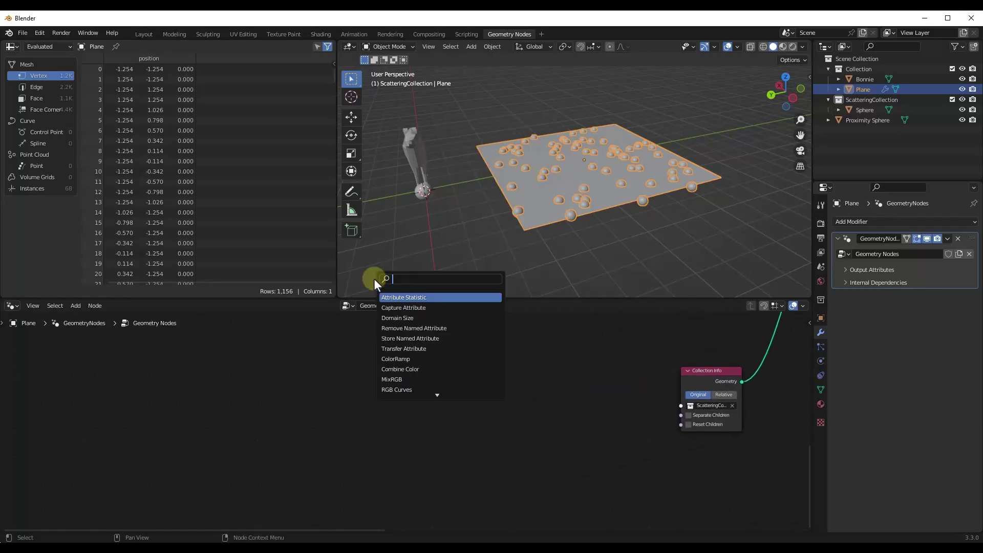
pyautogui.write('object info')
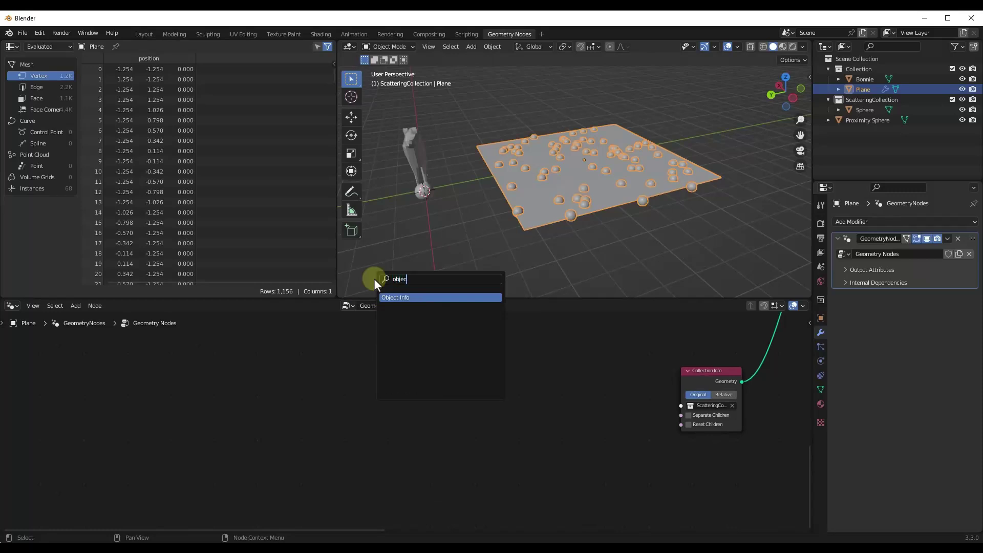
pyautogui.press('Return')
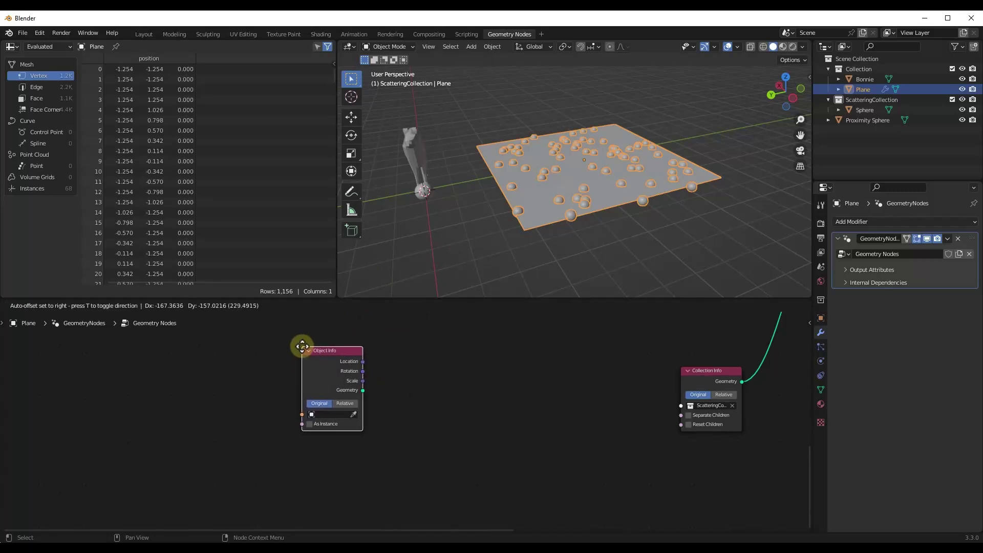
pyautogui.click(328, 355)
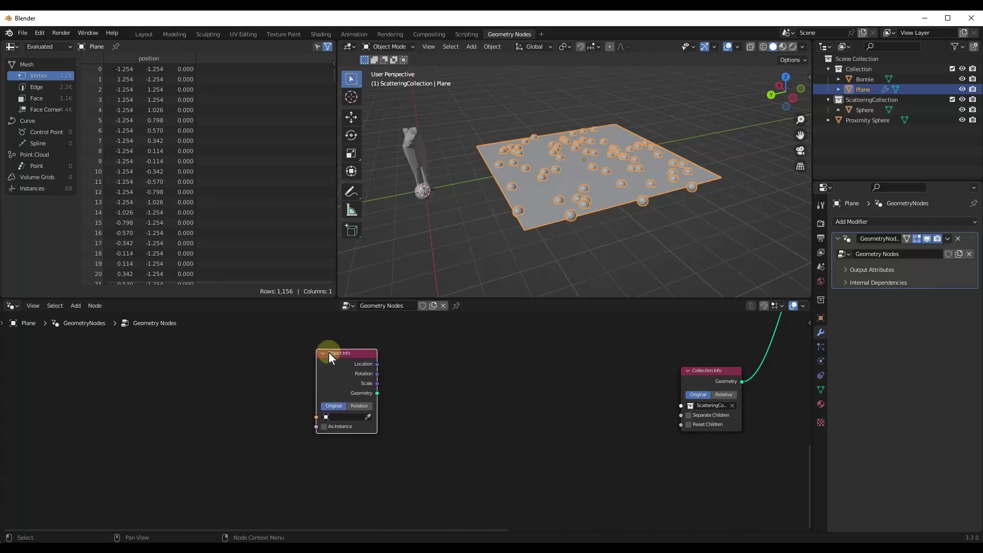
# - Assign Proximity Sphere as the source object of the Object Info node and reposition the node
pyautogui.click(367, 416)
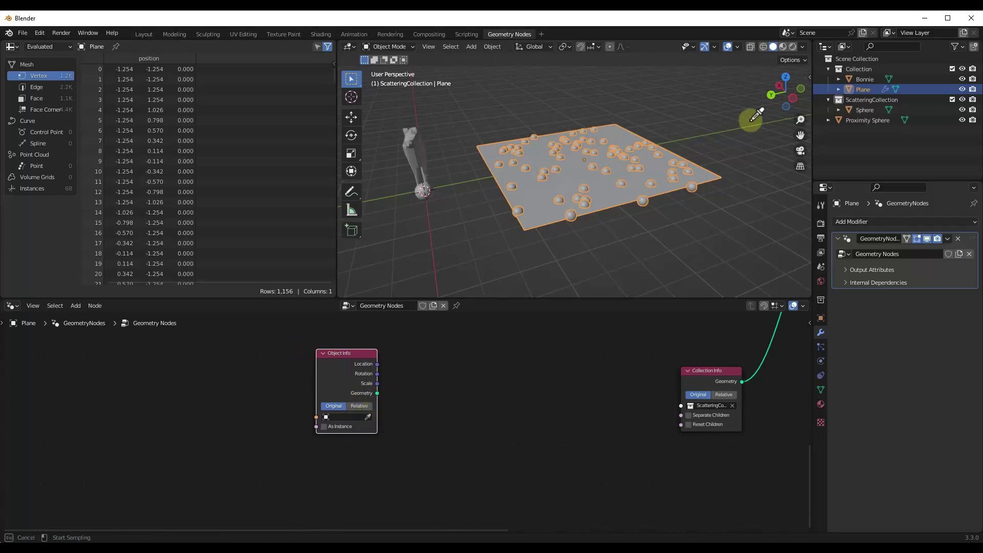
pyautogui.click(869, 121)
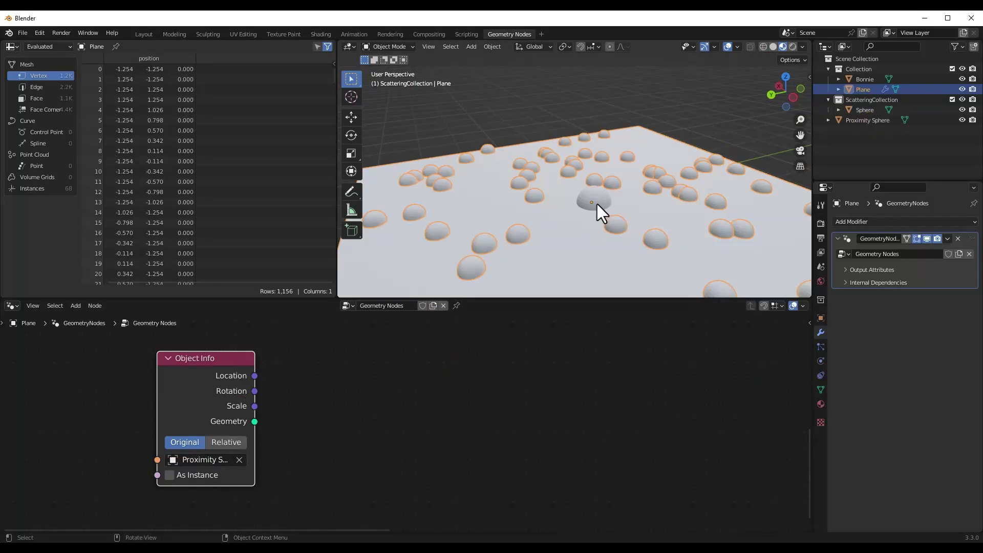
pyautogui.moveTo(198, 404); pyautogui.dragTo(173, 428)
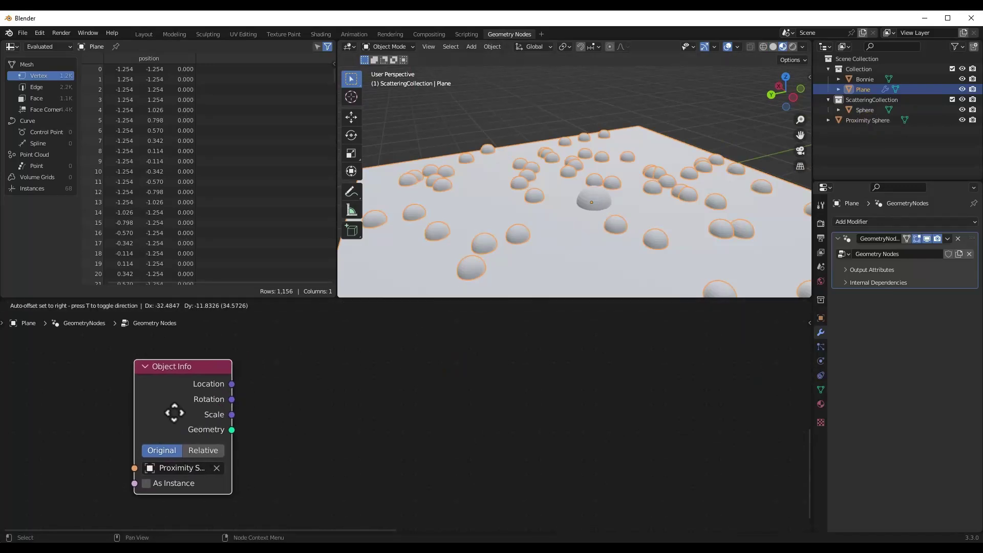
pyautogui.scroll(-2, 273, 392)
pyautogui.scroll(1, 307, 418)
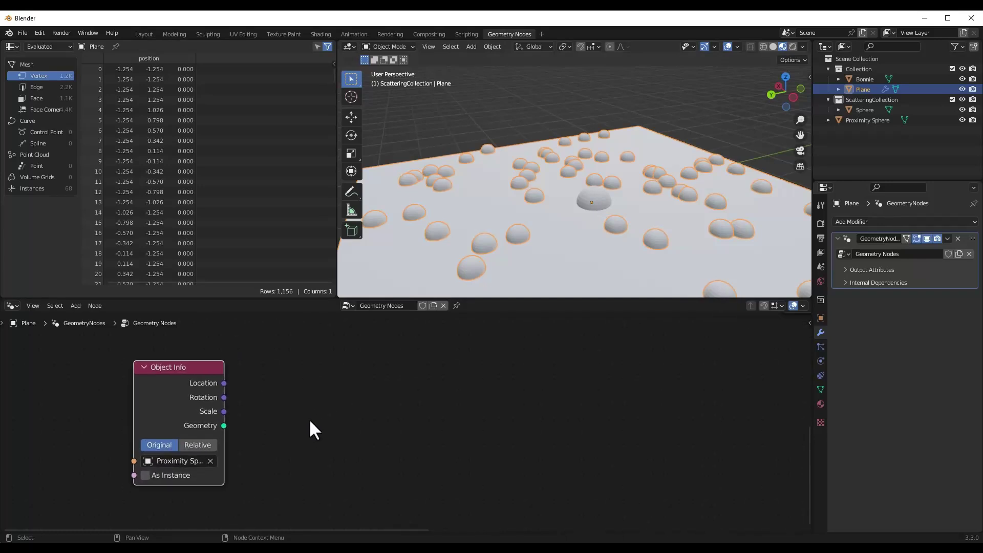
# - Add a Geometry Proximity node and connect the Object Info node's Geometry output to its Target input
pyautogui.hotkey('shift', 'a')
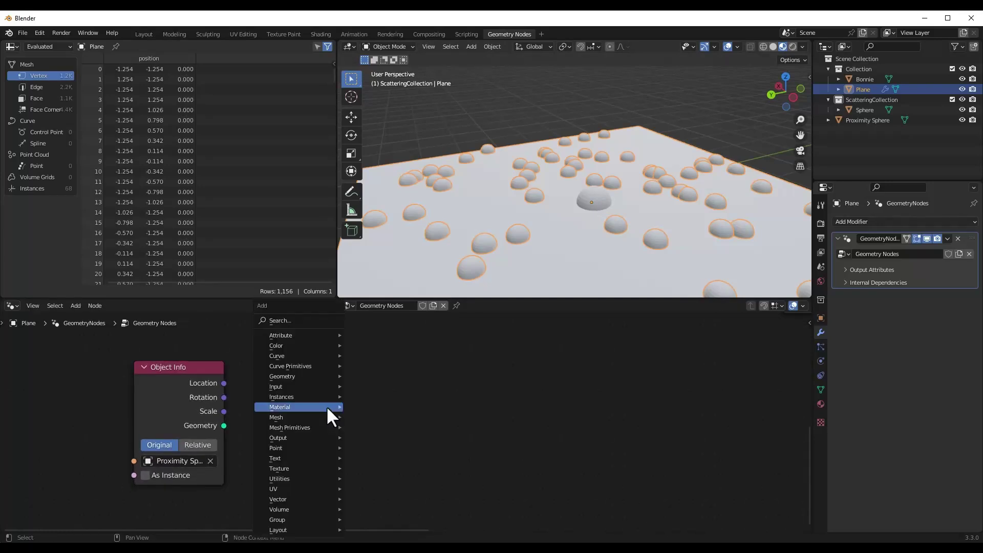
pyautogui.click(301, 319)
pyautogui.write('geomet')
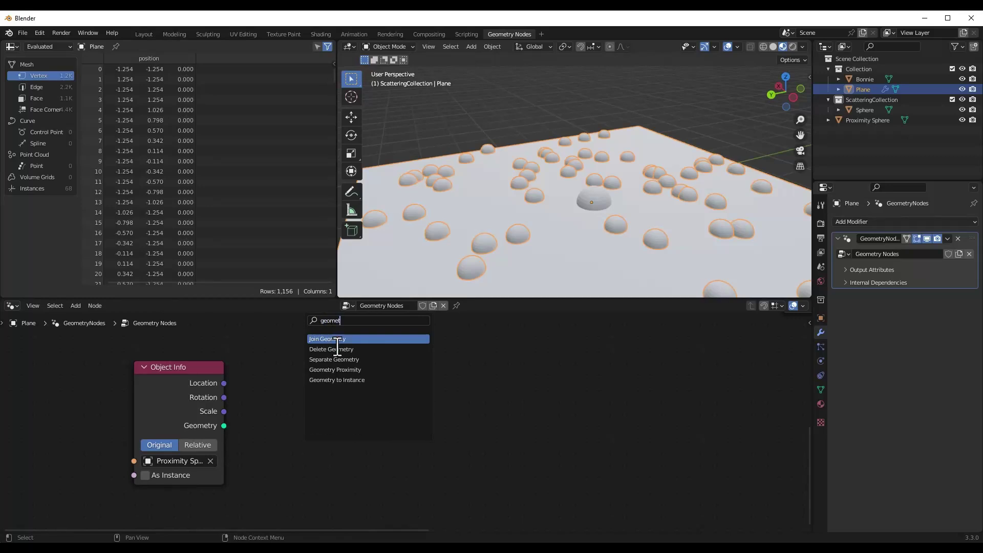
pyautogui.click(348, 369)
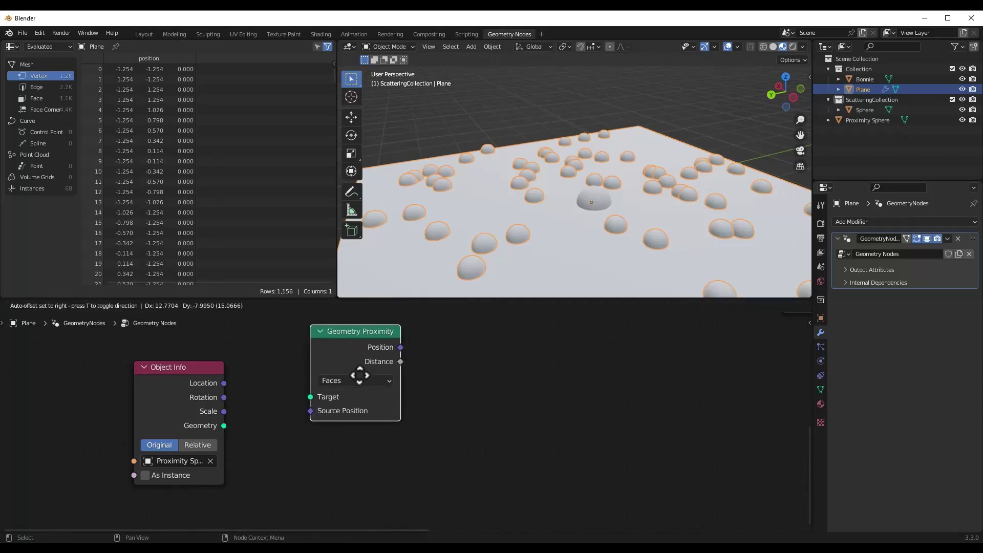
pyautogui.click(362, 377)
pyautogui.moveTo(224, 426); pyautogui.dragTo(306, 402)
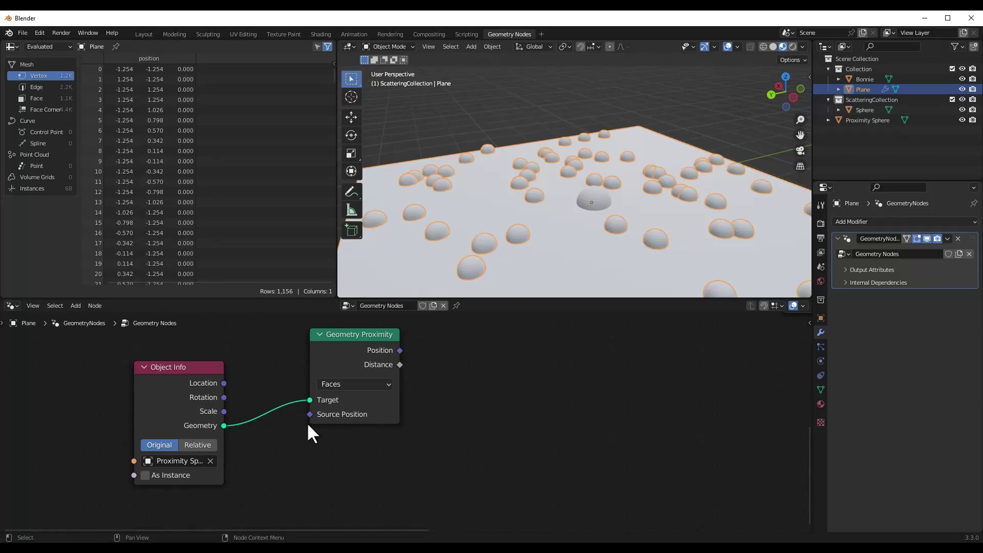
# - Connect the Geometry Proximity node's Distance output to the Scale input of Instance on Points
pyautogui.scroll(-4, 333, 428)
pyautogui.moveTo(566, 425); pyautogui.dragTo(376, 417, button='middle')
pyautogui.scroll(-2, 361, 410)
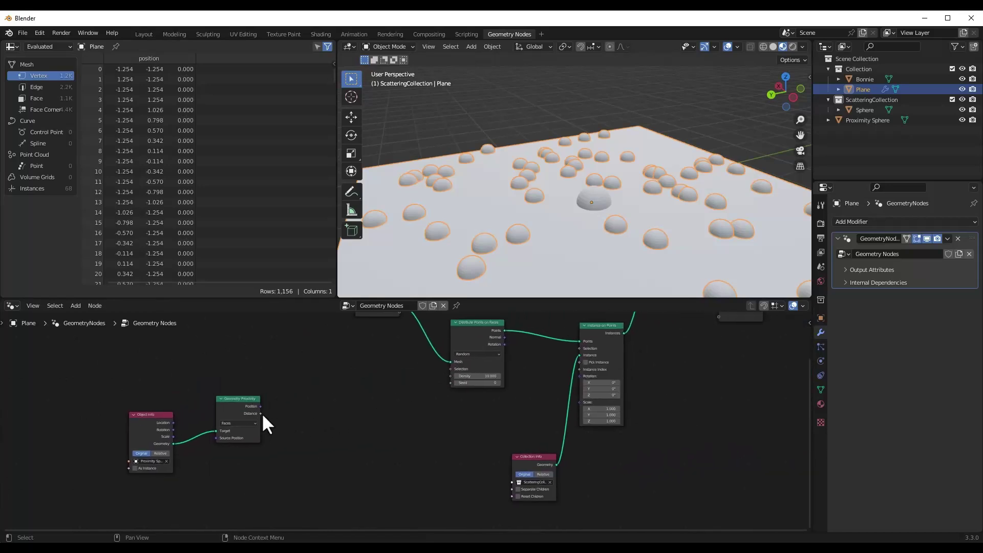
pyautogui.moveTo(261, 414)
pyautogui.scroll(-1, 240, 395)
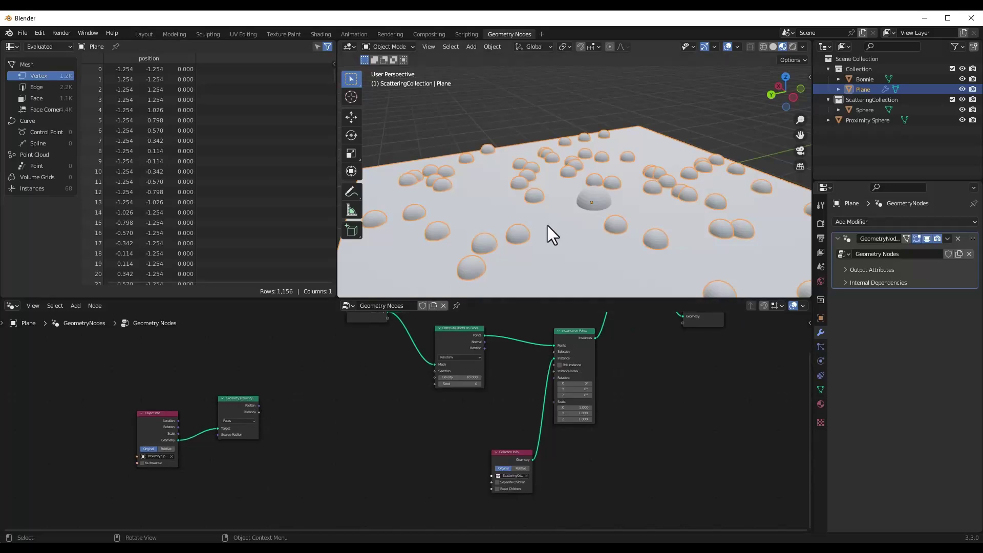
pyautogui.moveTo(259, 412); pyautogui.dragTo(552, 401)
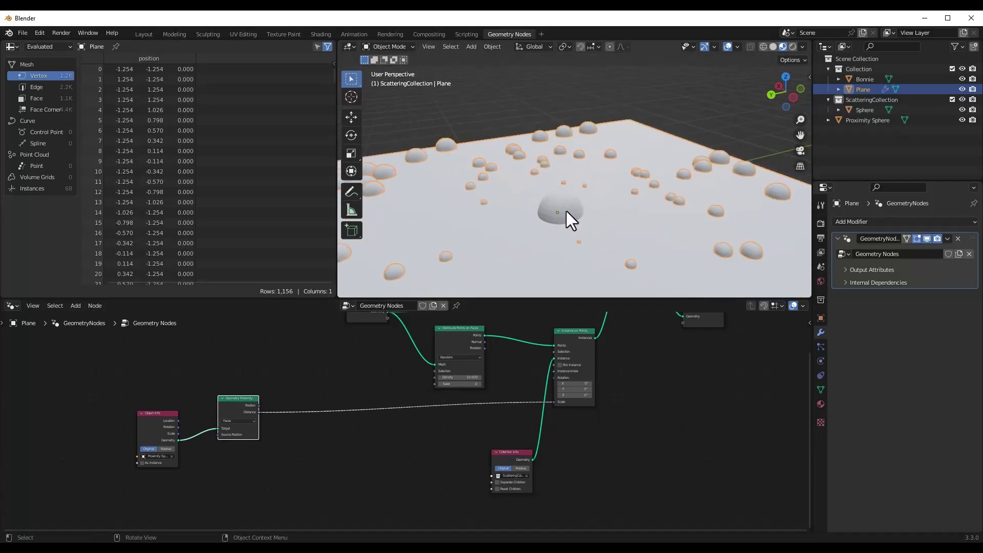
# - Try moving the Proximity Sphere over the plane to test how the scattered spheres' scale responds
pyautogui.moveTo(567, 211); pyautogui.dragTo(567, 211, button='middle')
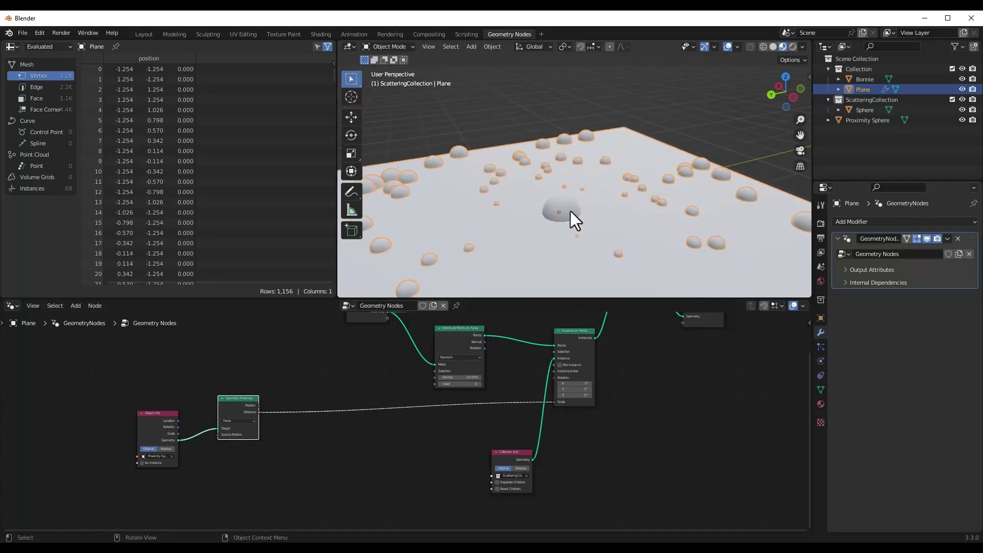
pyautogui.scroll(3, 571, 211)
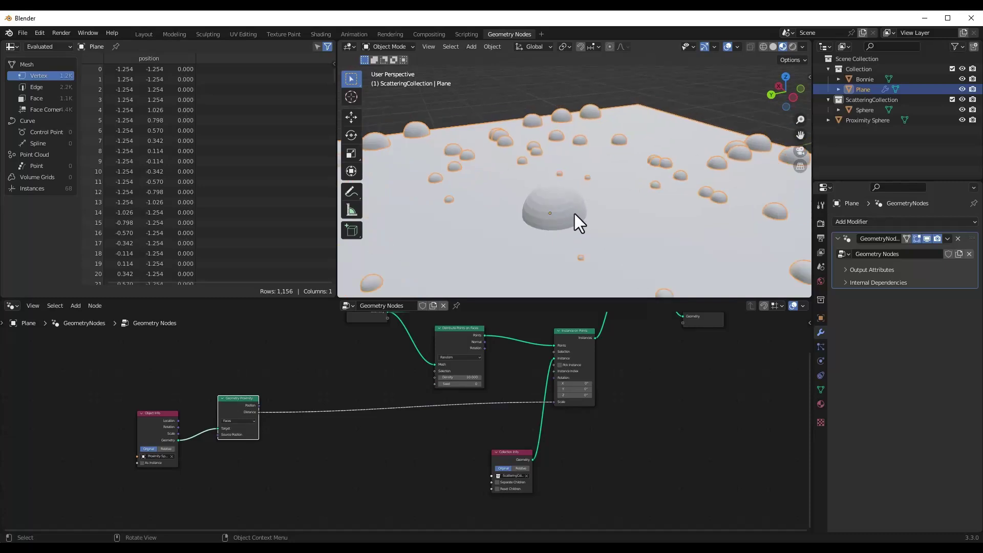
pyautogui.scroll(-5, 575, 214)
pyautogui.click(565, 211)
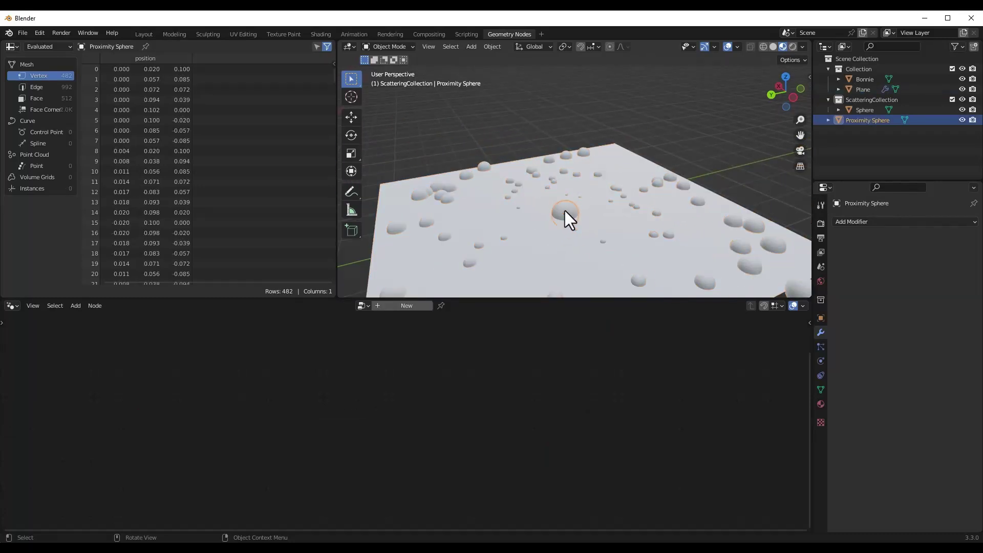
pyautogui.press('g')
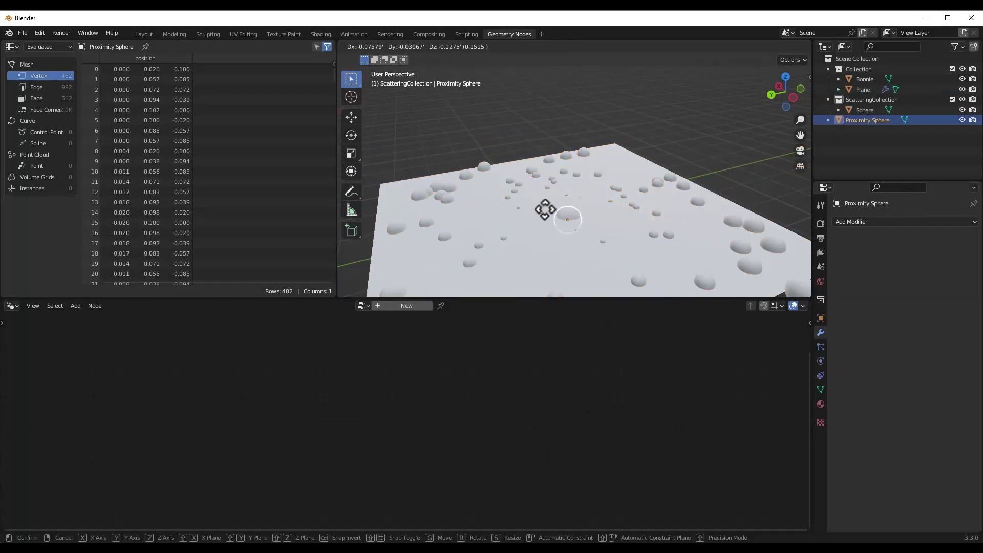
pyautogui.click(568, 215)
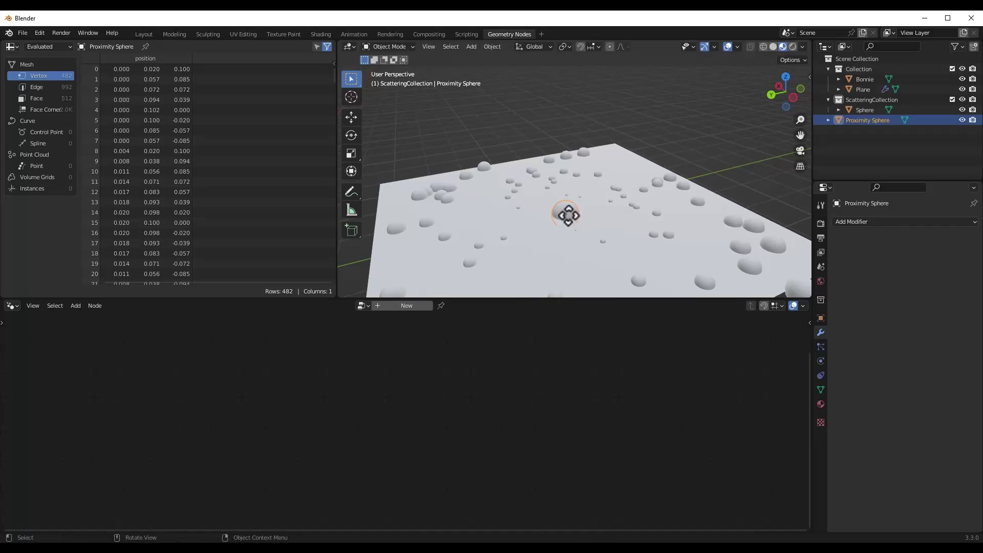
# - Set the plane's Object Info node to Relative and test it by temporarily moving the Proximity Sphere
pyautogui.click(533, 229)
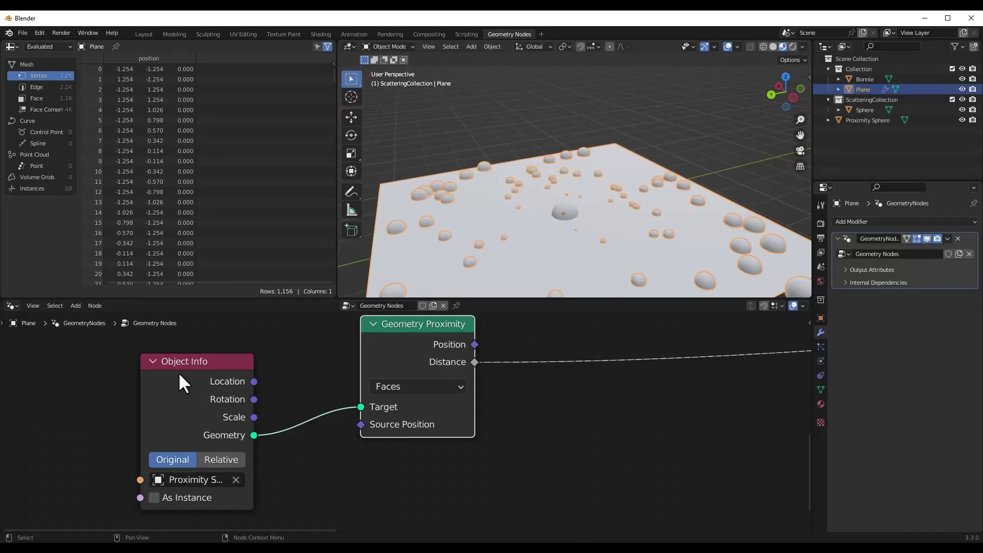
pyautogui.click(217, 459)
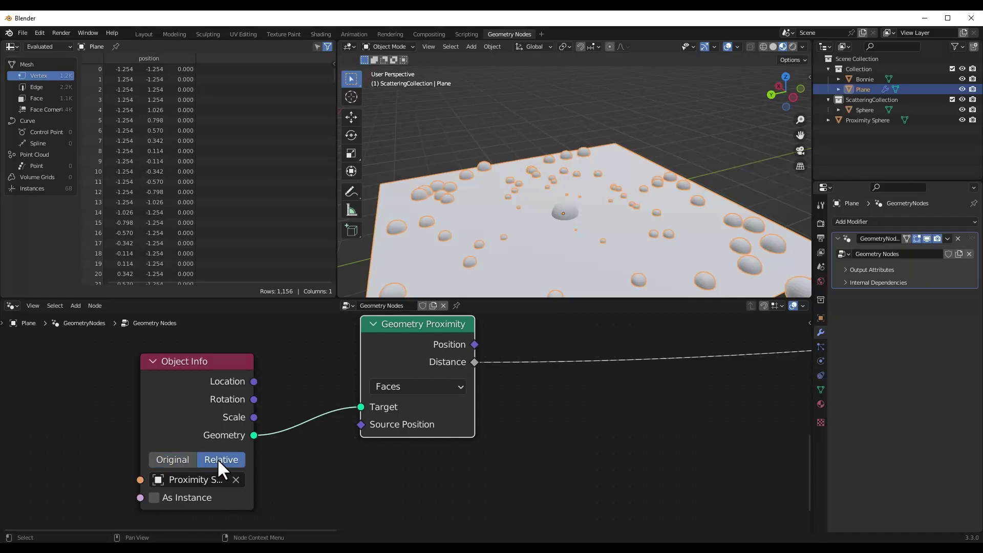
pyautogui.click(568, 213)
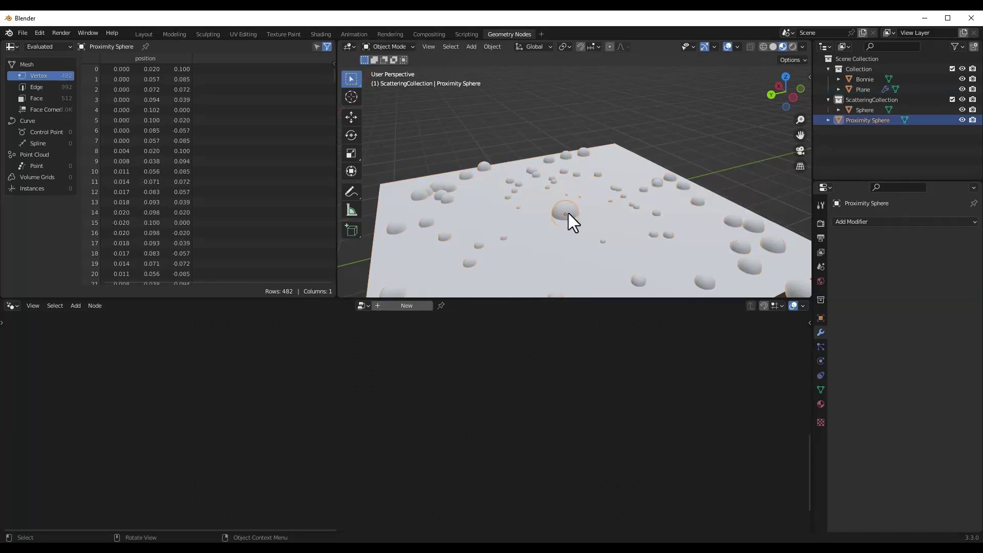
pyautogui.press('g')
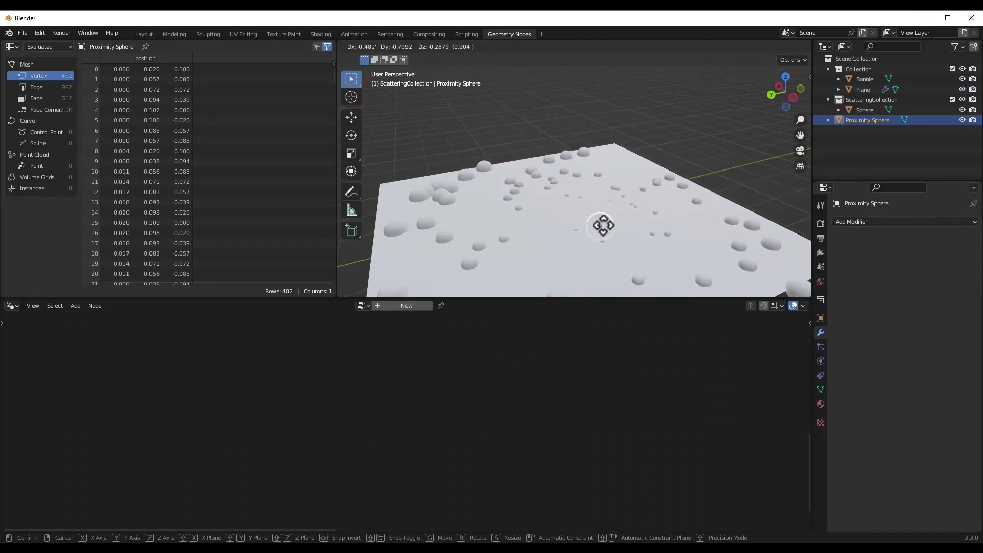
pyautogui.press('Escape')
# - Add a Math node on the link between Geometry Proximity's Distance output and the Scale input of Instance on Points
pyautogui.click(570, 232)
pyautogui.moveTo(401, 332); pyautogui.dragTo(382, 338)
pyautogui.scroll(-3, 346, 386)
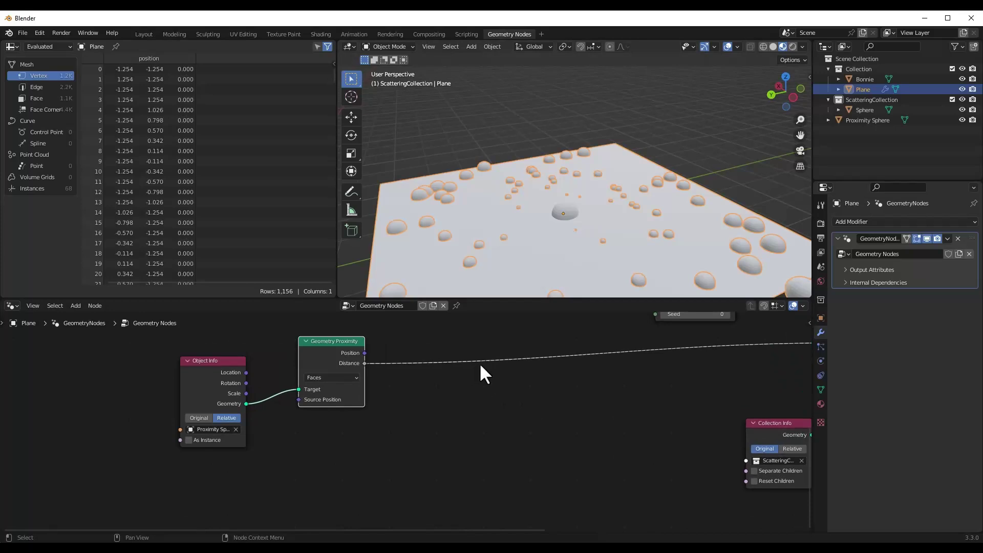
pyautogui.hotkey('shift', 'a')
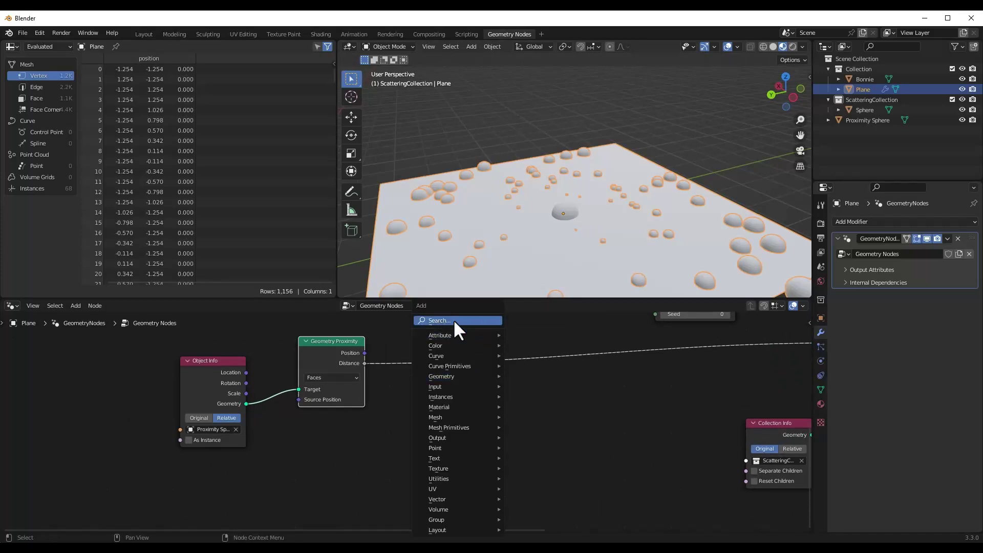
pyautogui.click(453, 318)
pyautogui.write('math')
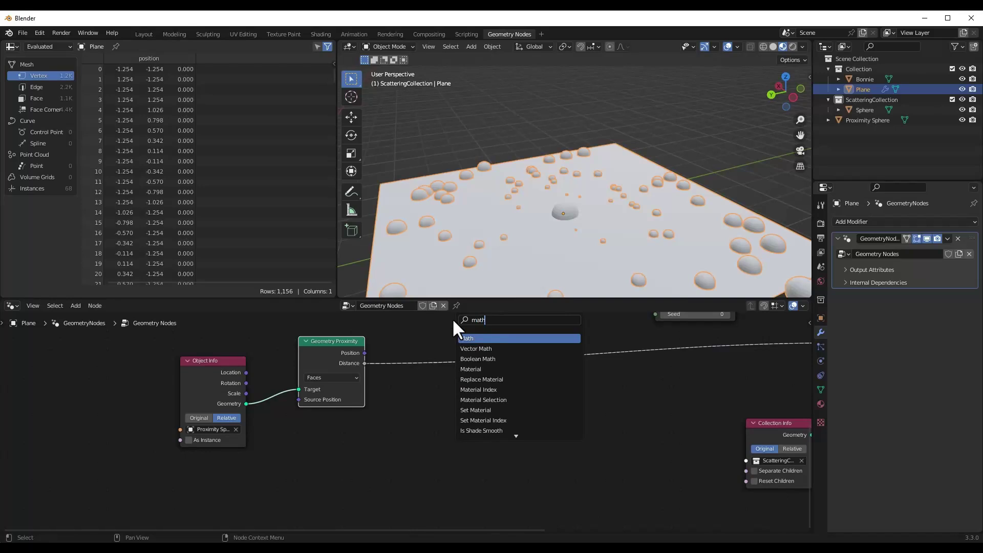
pyautogui.click(474, 338)
pyautogui.click(476, 344)
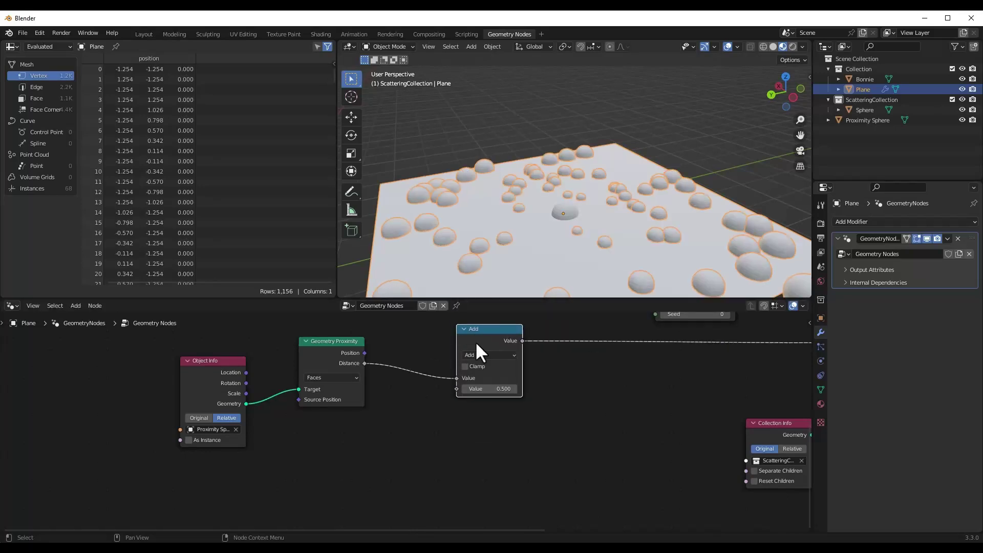
pyautogui.moveTo(490, 336); pyautogui.dragTo(511, 355)
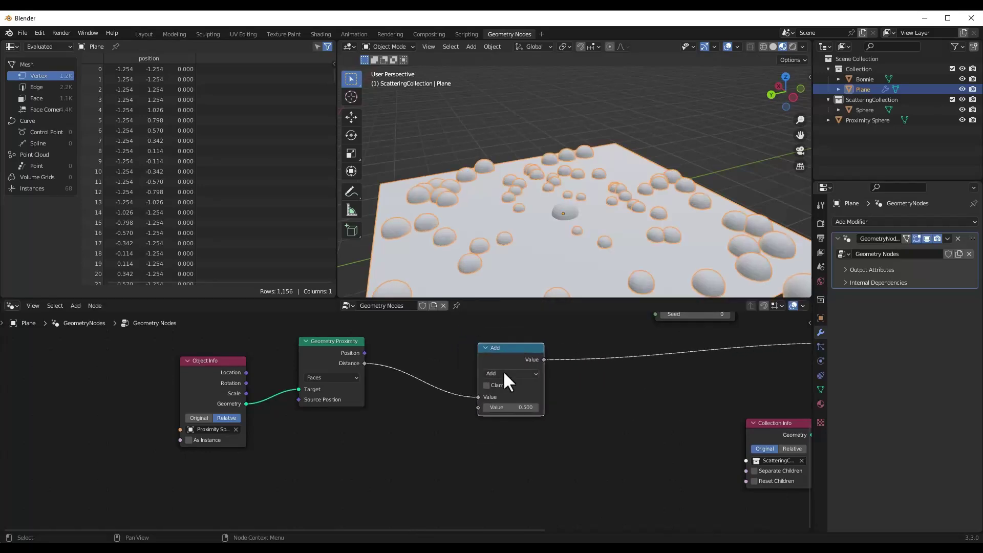
# - Switch the Math node's operation to Multiply Add, with Multiplier 1 and Addend -0.2
pyautogui.click(504, 372)
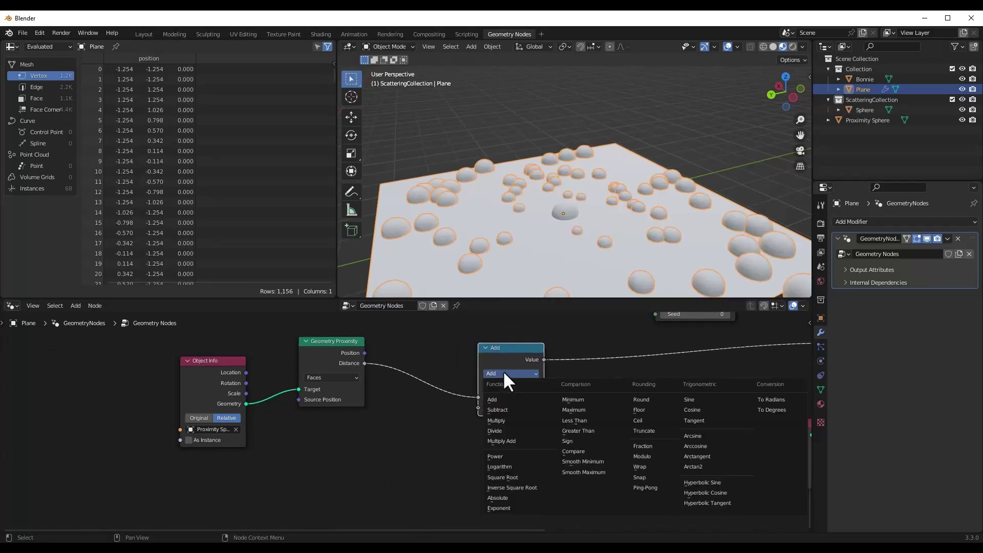
pyautogui.click(506, 441)
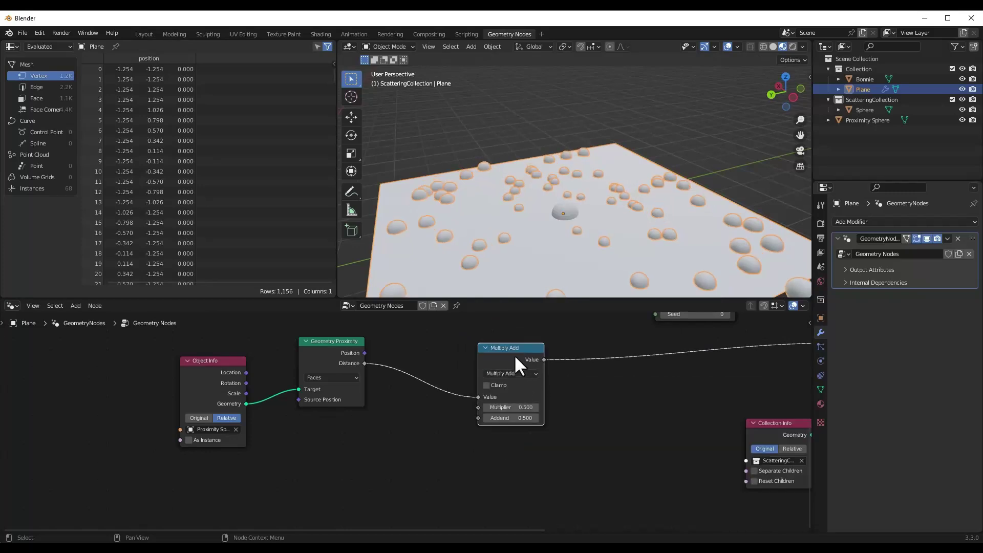
pyautogui.moveTo(514, 354); pyautogui.dragTo(533, 365)
pyautogui.click(531, 419)
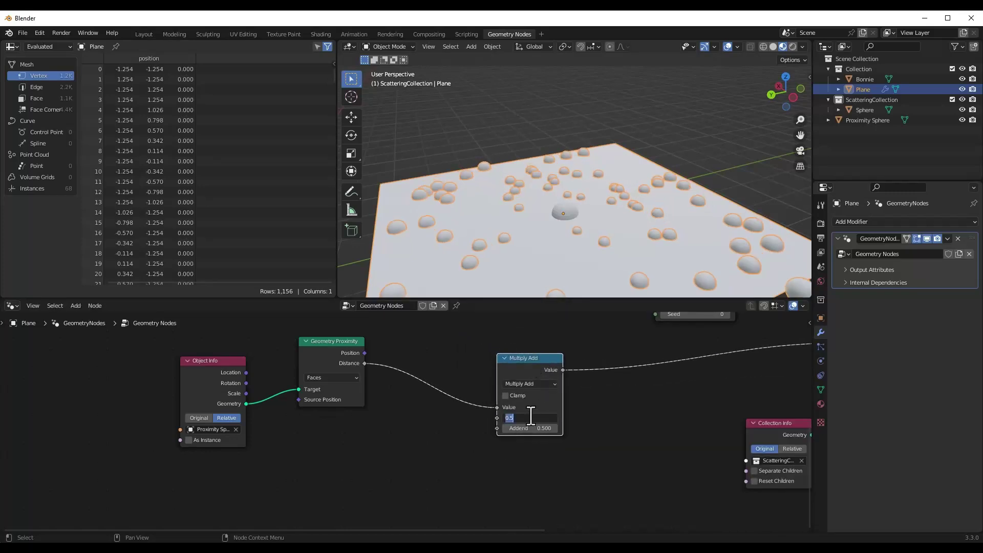
pyautogui.write('1')
pyautogui.press('Return')
pyautogui.moveTo(533, 428); pyautogui.dragTo(509, 428)
# - Move the Proximity Sphere briefly around its spot to test the scaling with the negative Addend
pyautogui.click(571, 213)
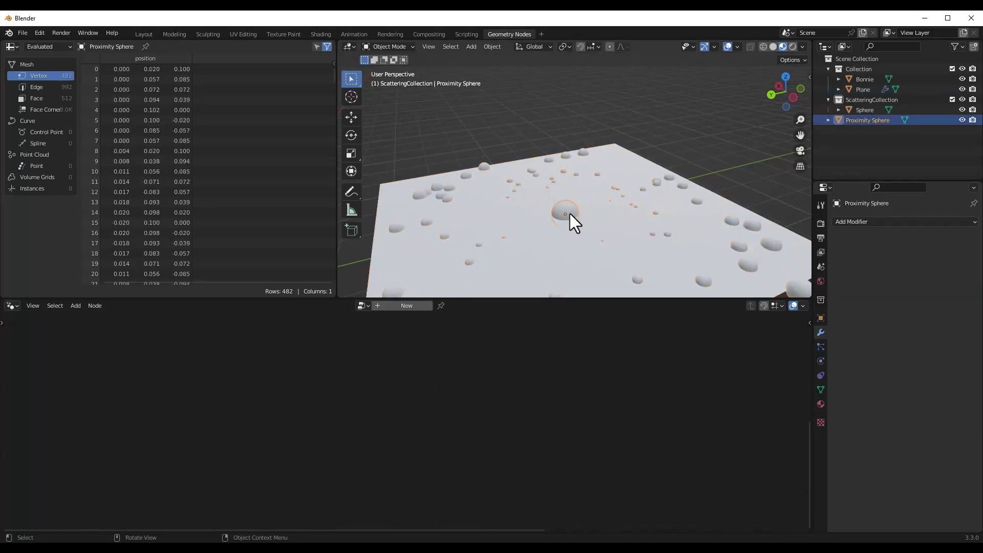
pyautogui.press('g')
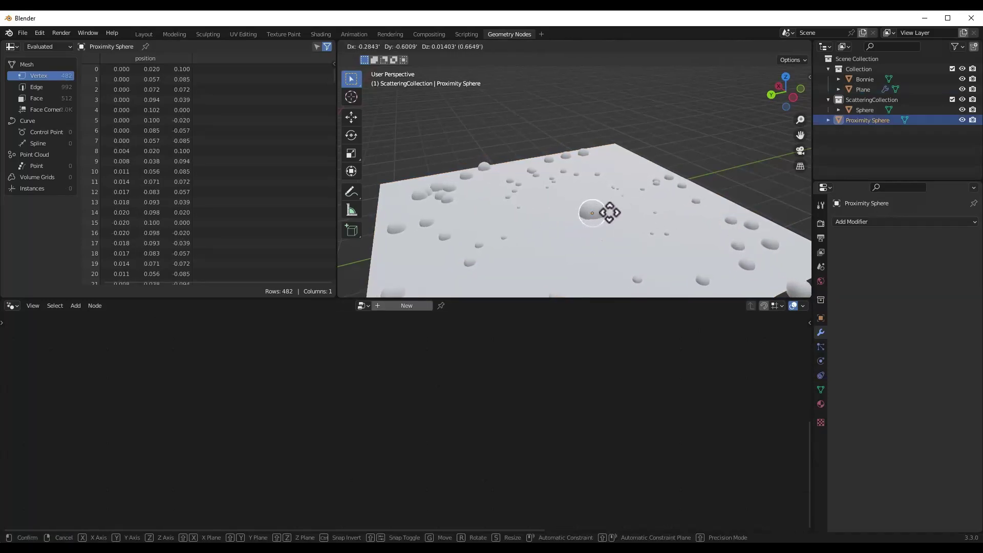
pyautogui.click(579, 214)
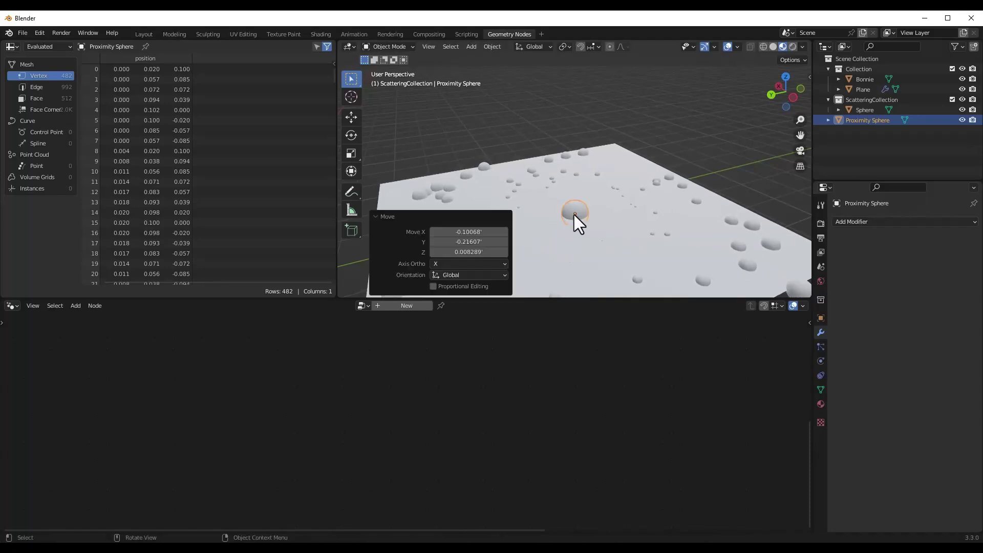
# - Invert the plane's proximity scaling by setting the Multiply Add node's Multiplier to -1 and its Addend to 1.2
pyautogui.click(549, 251)
pyautogui.doubleClick(512, 418)
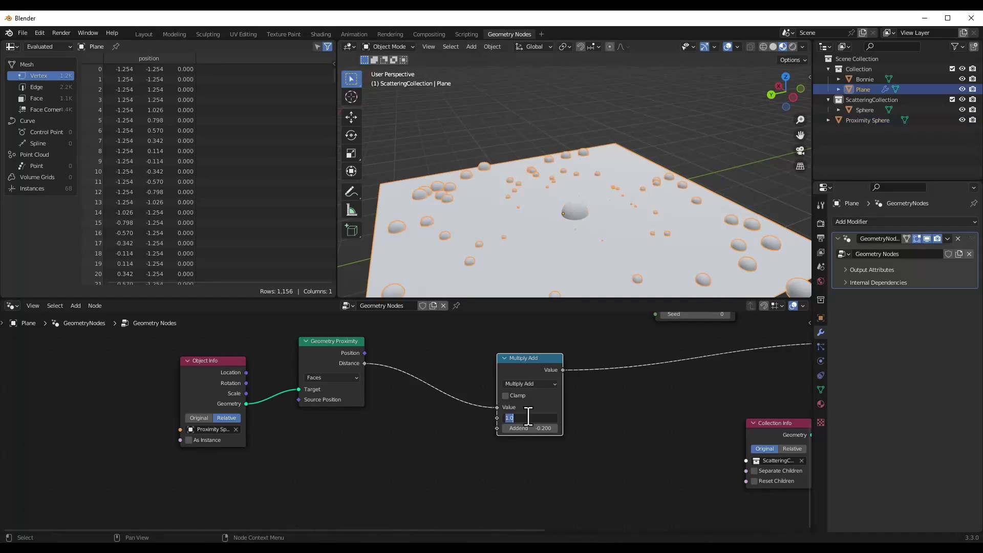
pyautogui.write('-1')
pyautogui.press('Return')
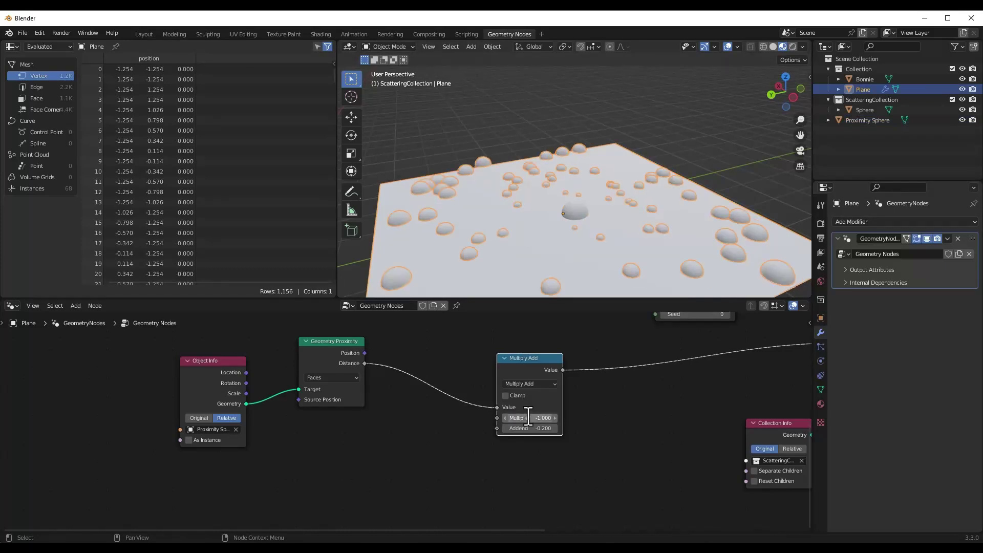
pyautogui.moveTo(530, 430); pyautogui.dragTo(562, 428)
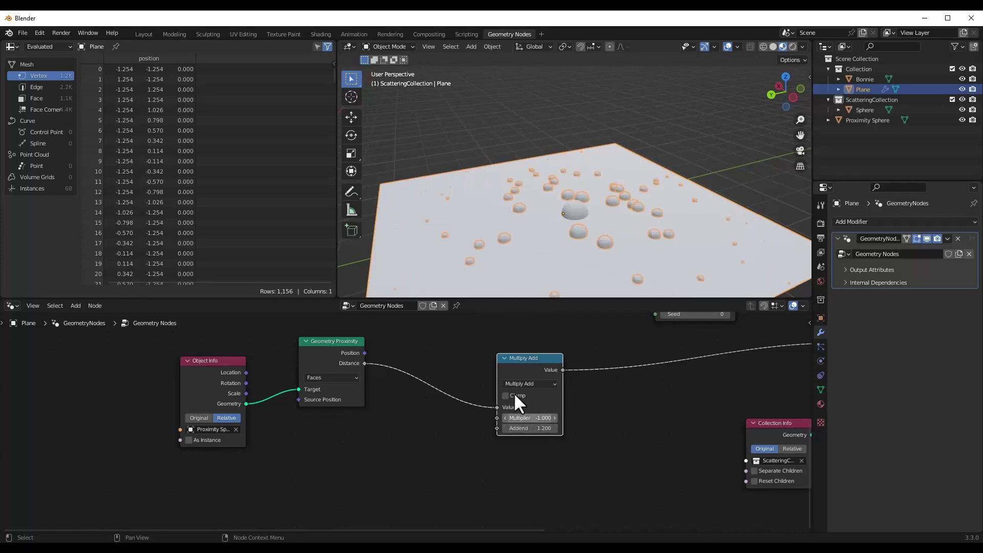
# - Test the inverted scaling by moving the Proximity Sphere over the plane, once with Z locked and once freely
pyautogui.click(577, 213)
pyautogui.press('g')
pyautogui.hotkey('shift', 'z')
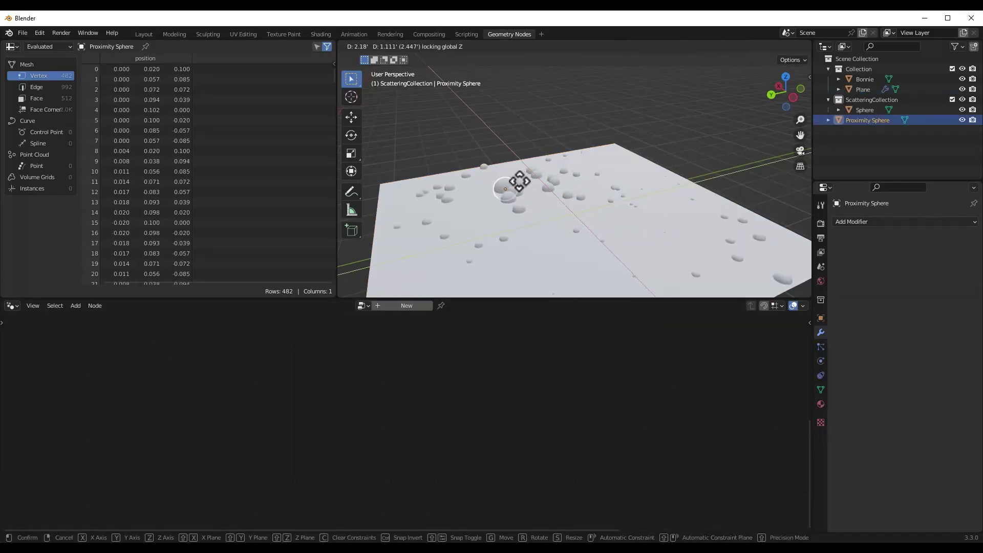
pyautogui.click(589, 202)
pyautogui.click(604, 203)
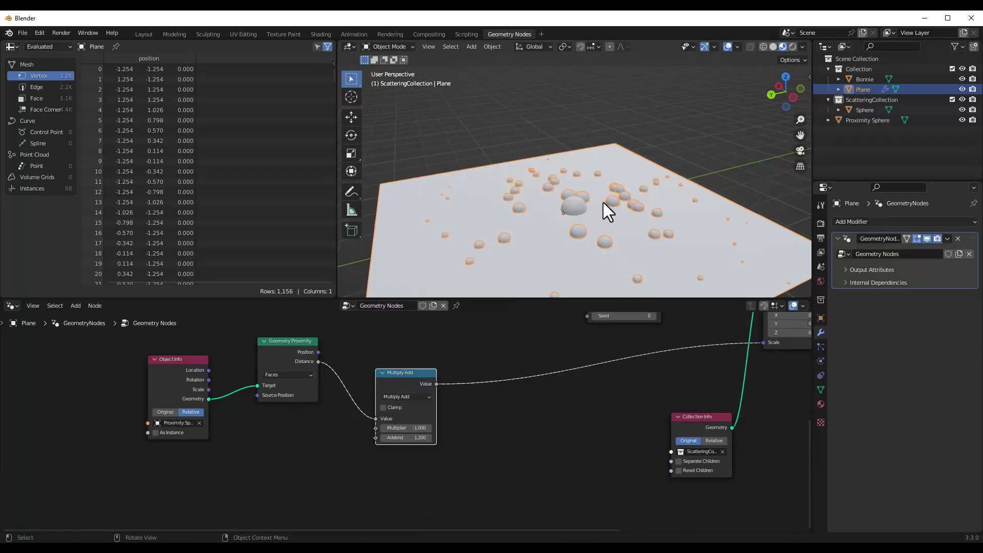
pyautogui.scroll(-3, 606, 203)
pyautogui.scroll(5, 586, 183)
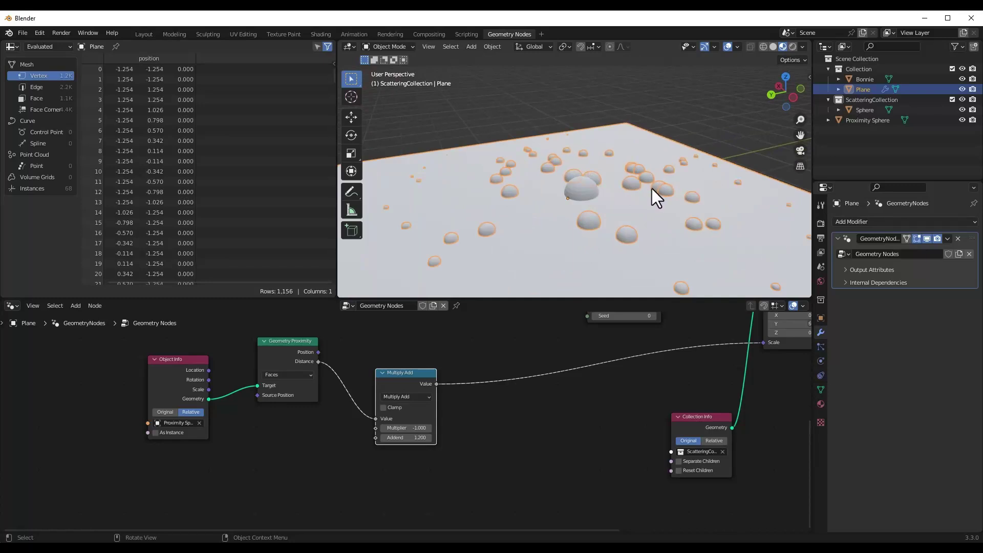
pyautogui.click(582, 196)
pyautogui.press('g')
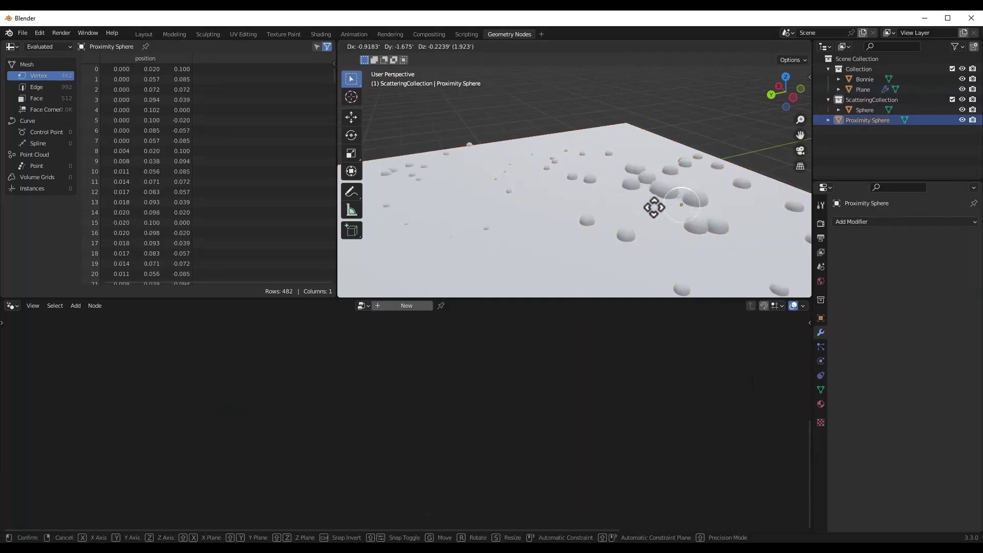
pyautogui.click(578, 202)
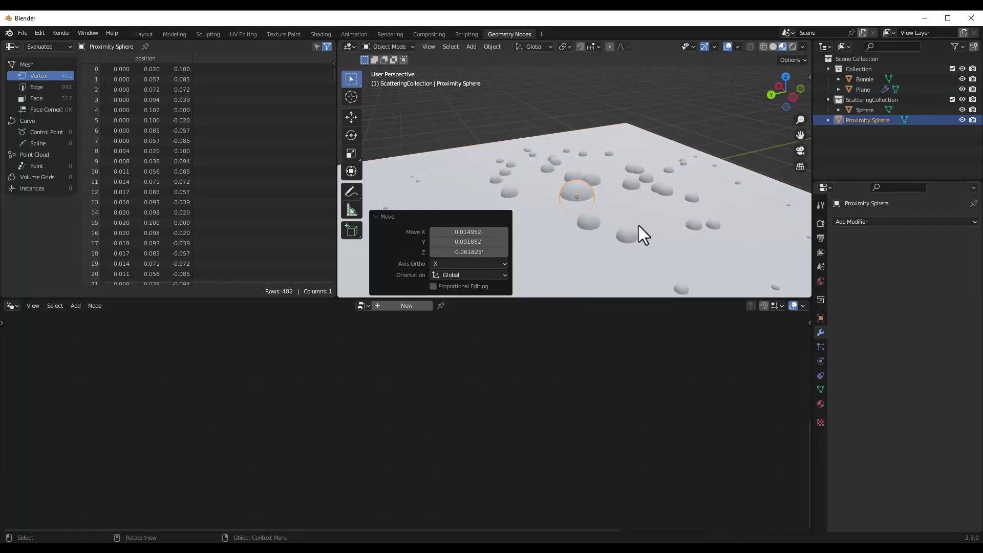
# - Add a Random Value node to the plane's node tree, placed below the Multiply Add node
pyautogui.click(518, 246)
pyautogui.moveTo(406, 366)
pyautogui.mouseDown()
pyautogui.moveTo(413, 376)
pyautogui.moveTo(402, 376)
pyautogui.mouseUp()
pyautogui.hotkey('shift', 'a')
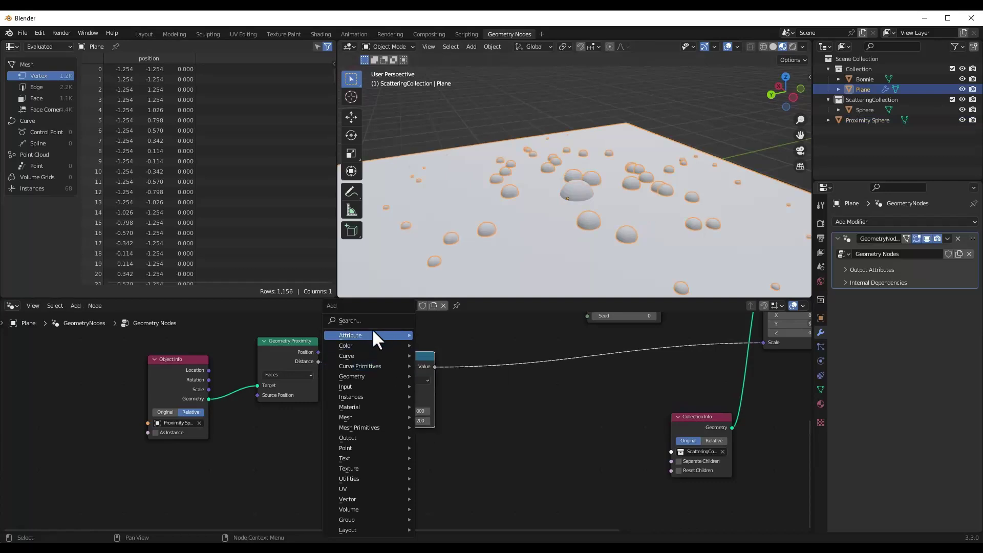
pyautogui.click(372, 328)
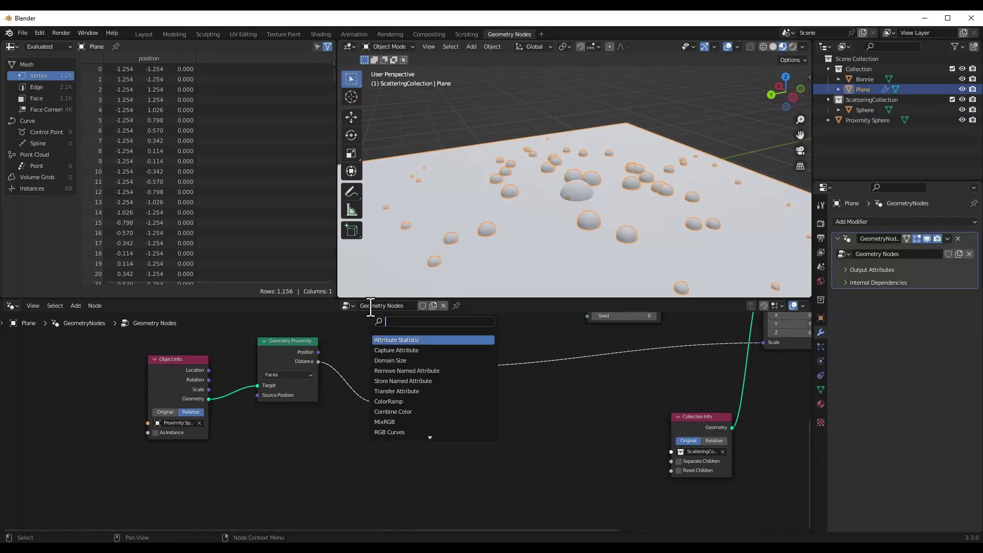
pyautogui.write('rand')
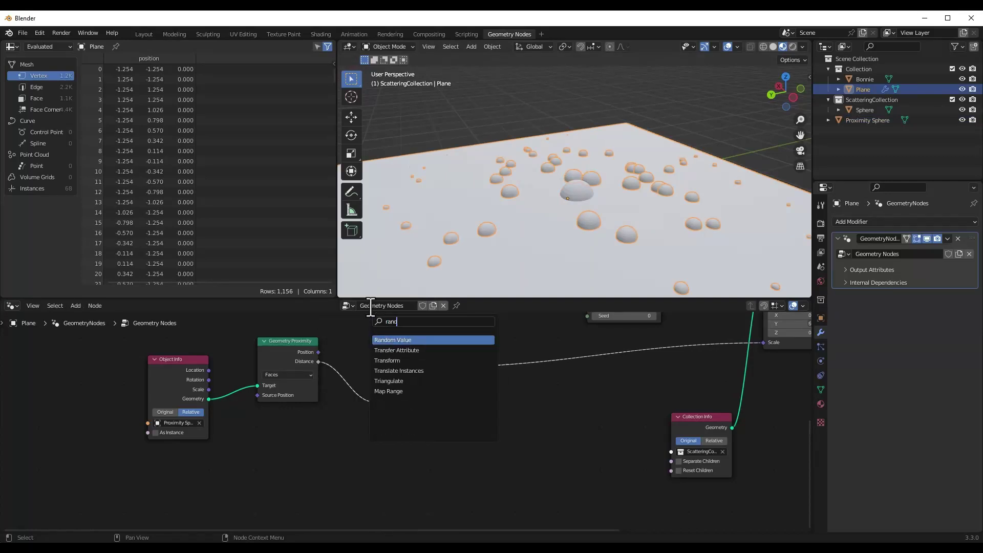
pyautogui.click(406, 341)
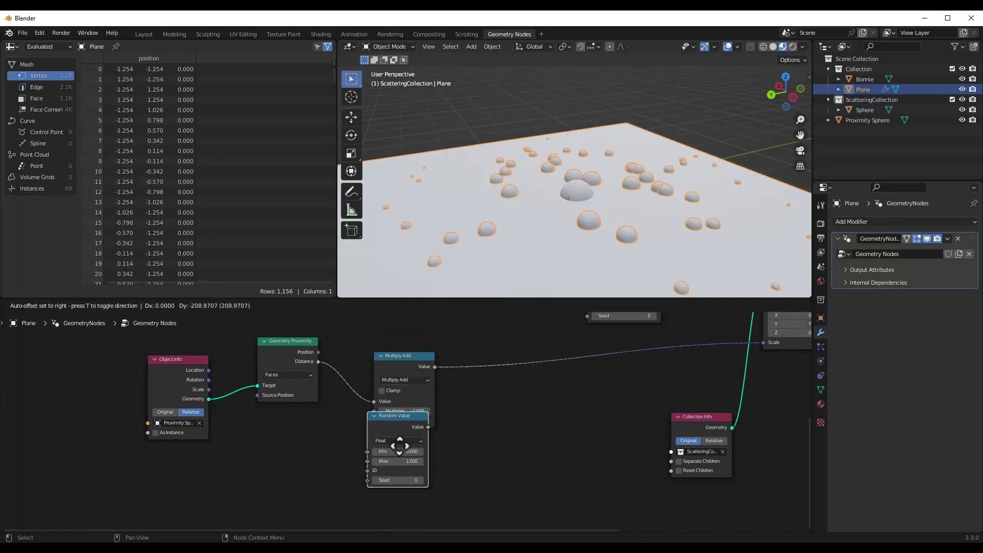
pyautogui.click(408, 464)
# - Add a second Math node on the link between the Multiply Add node and the Scale input of Instance on Points
pyautogui.hotkey('shift', 'a')
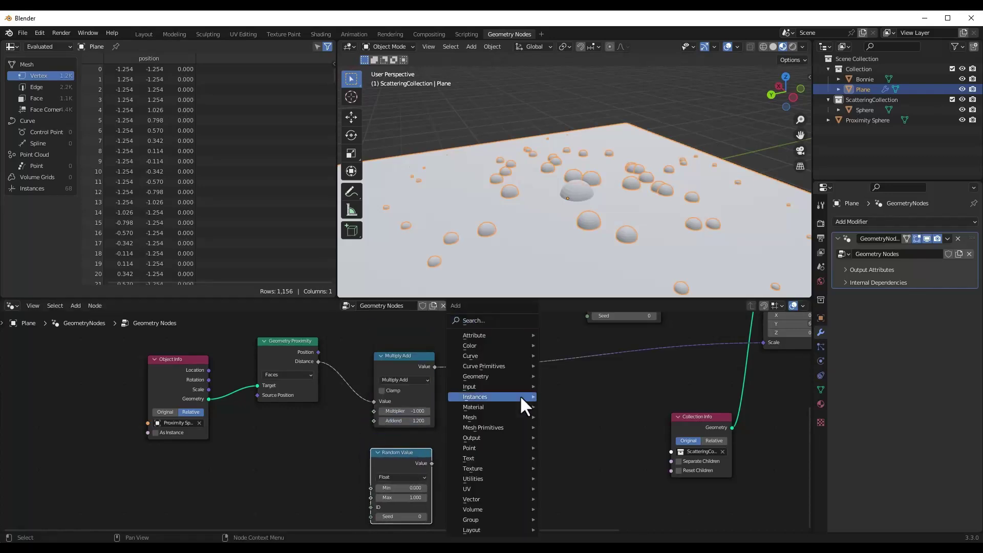
pyautogui.click(497, 321)
pyautogui.write('math')
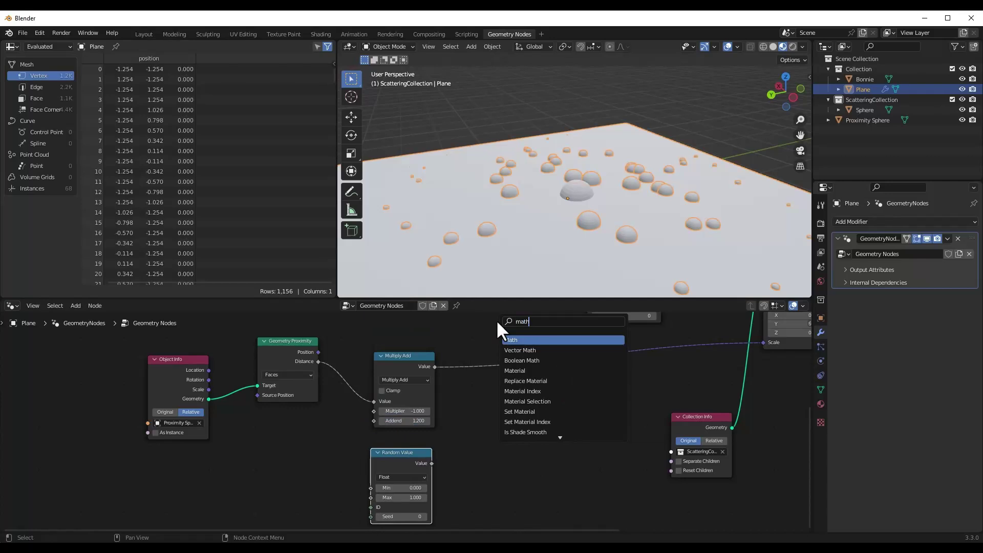
pyautogui.click(521, 340)
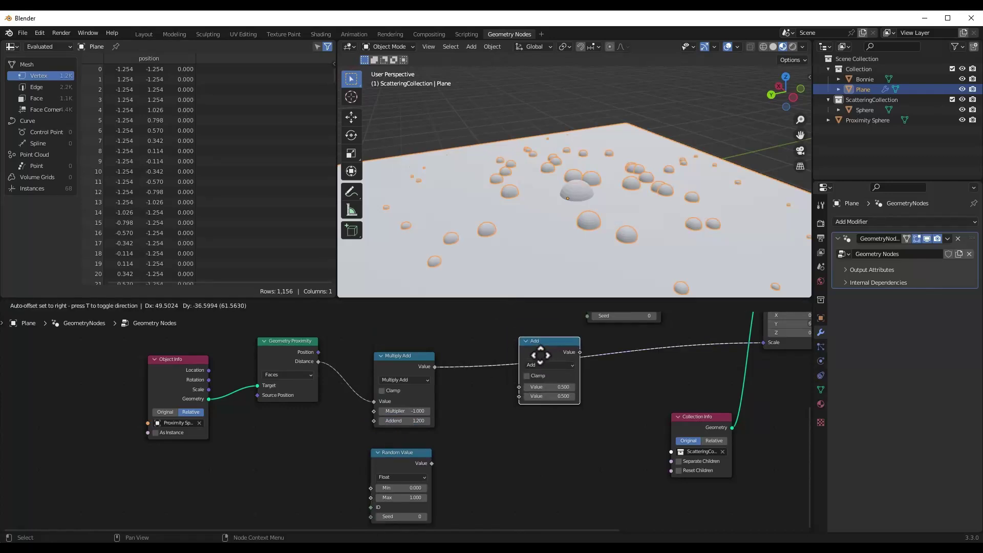
pyautogui.click(539, 351)
pyautogui.moveTo(539, 351); pyautogui.dragTo(536, 387)
# - Connect Random Value to the new Math node's second Value input and switch its operation to Multiply
pyautogui.moveTo(432, 463); pyautogui.dragTo(515, 429)
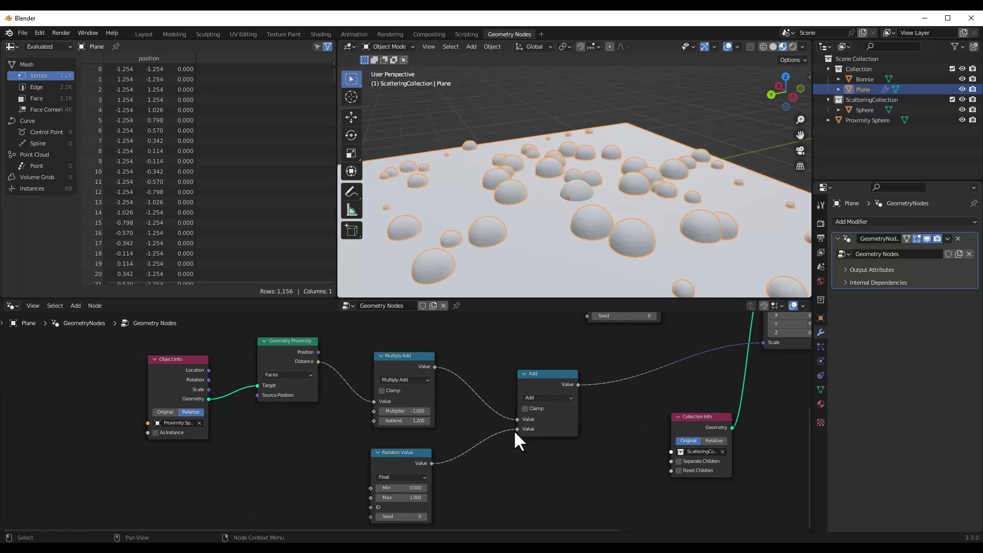
pyautogui.click(543, 399)
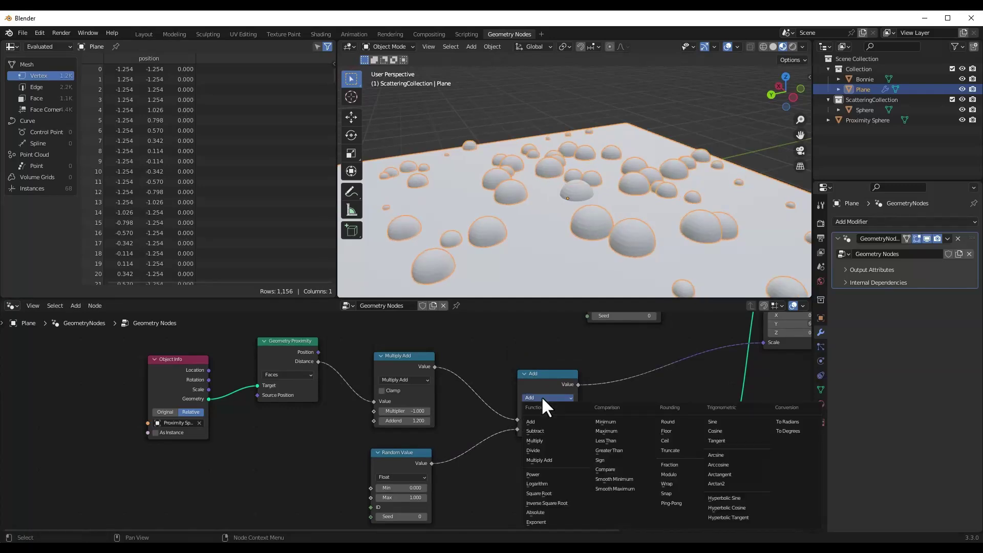
pyautogui.click(538, 440)
# - Set the Random Value node's Max to 1.8 and Min to 0.4
pyautogui.click(397, 498)
pyautogui.write('1.8')
pyautogui.press('Return')
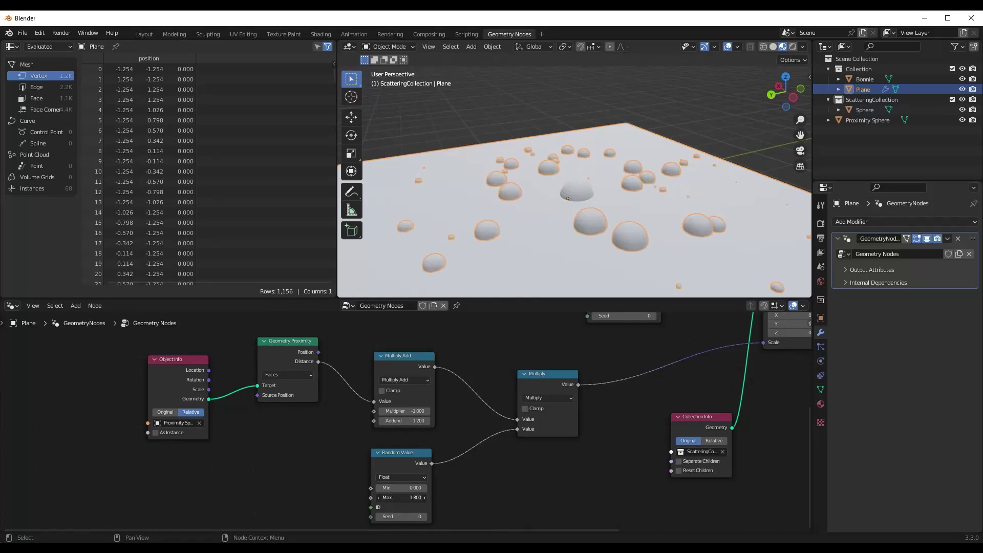
pyautogui.click(397, 487)
pyautogui.write('0.5')
pyautogui.press('Return')
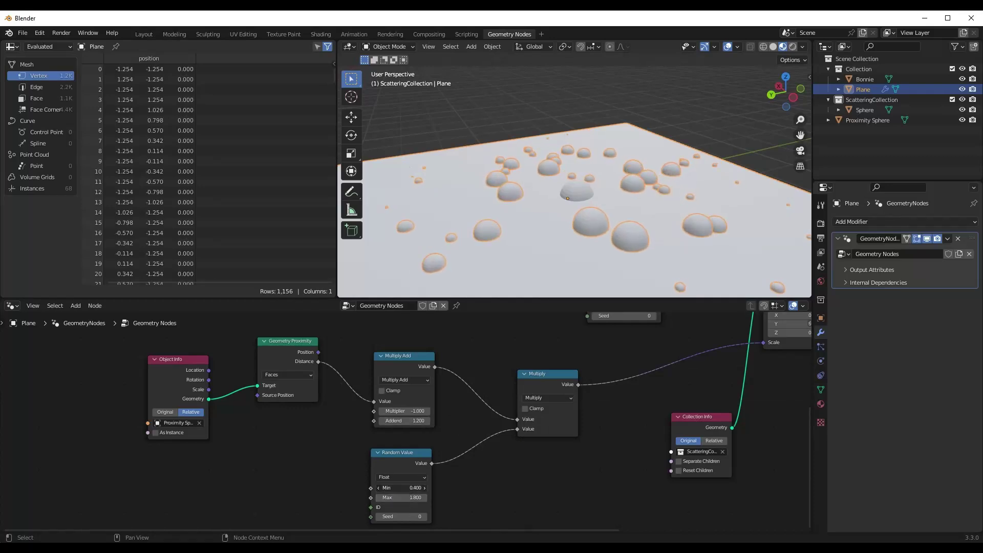
pyautogui.click(378, 487)
# - Test the randomized scaling by moving the Proximity Sphere across the plane
pyautogui.scroll(-3, 612, 192)
pyautogui.moveTo(612, 191)
pyautogui.mouseDown(button='middle')
pyautogui.moveTo(652, 183)
pyautogui.moveTo(619, 192)
pyautogui.mouseUp(button='middle')
pyautogui.click(605, 191)
pyautogui.press('g')
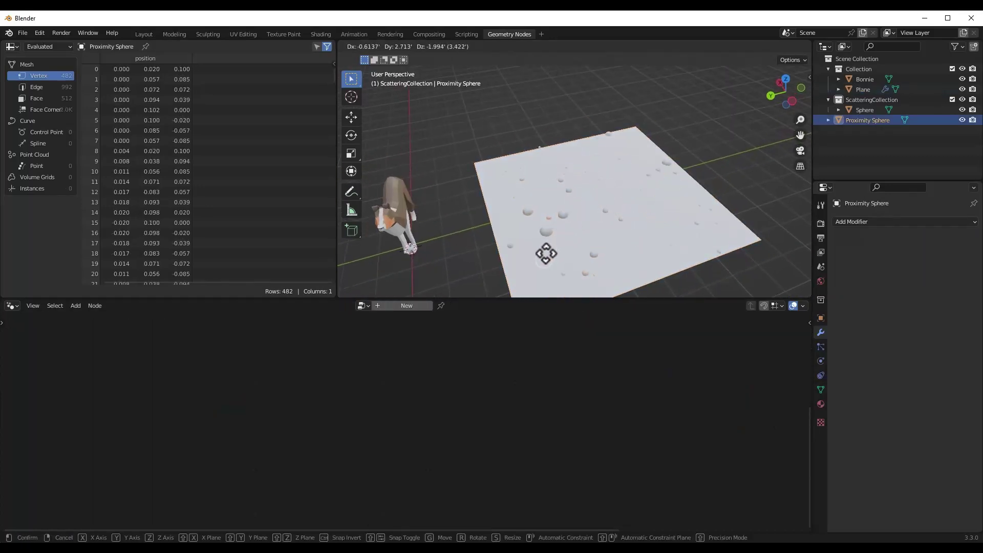
pyautogui.click(546, 254)
pyautogui.click(522, 223)
# - Move the Proximity Sphere with Z locked to a corner of the plane, about 3.92' in X and 3.97' in Y
pyautogui.scroll(-2, 522, 223)
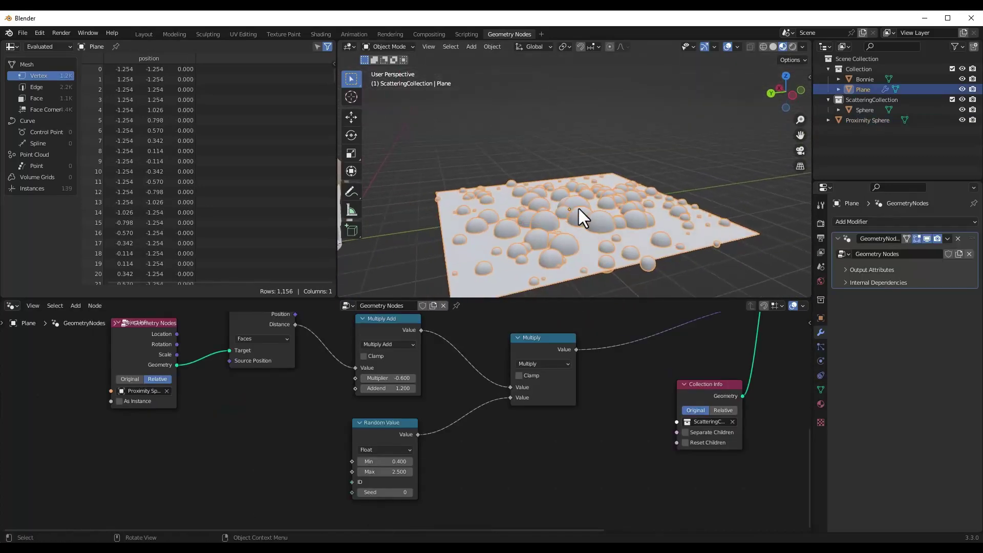
pyautogui.moveTo(560, 214); pyautogui.dragTo(566, 219, button='middle')
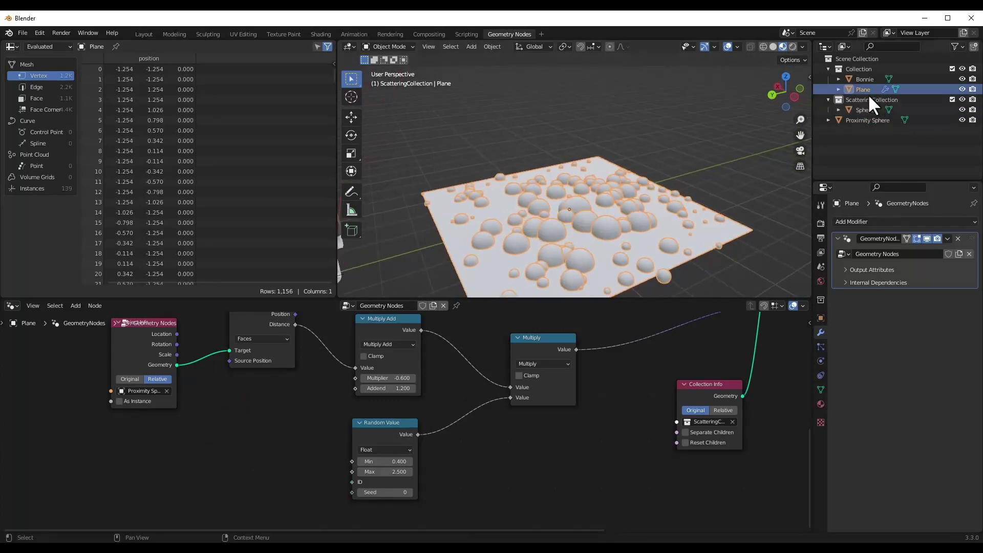
pyautogui.click(862, 120)
pyautogui.press('g')
pyautogui.hotkey('shift', 'z')
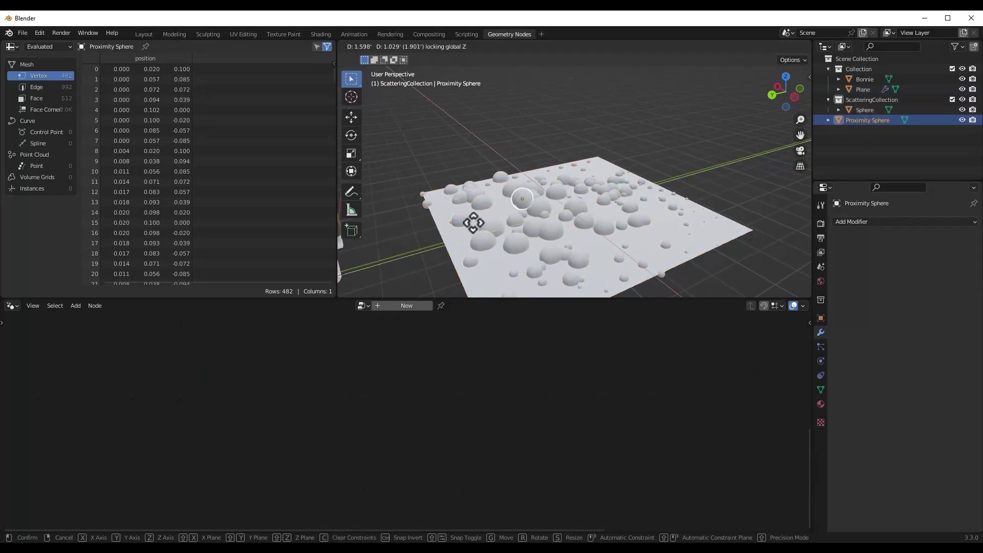
pyautogui.click(383, 215)
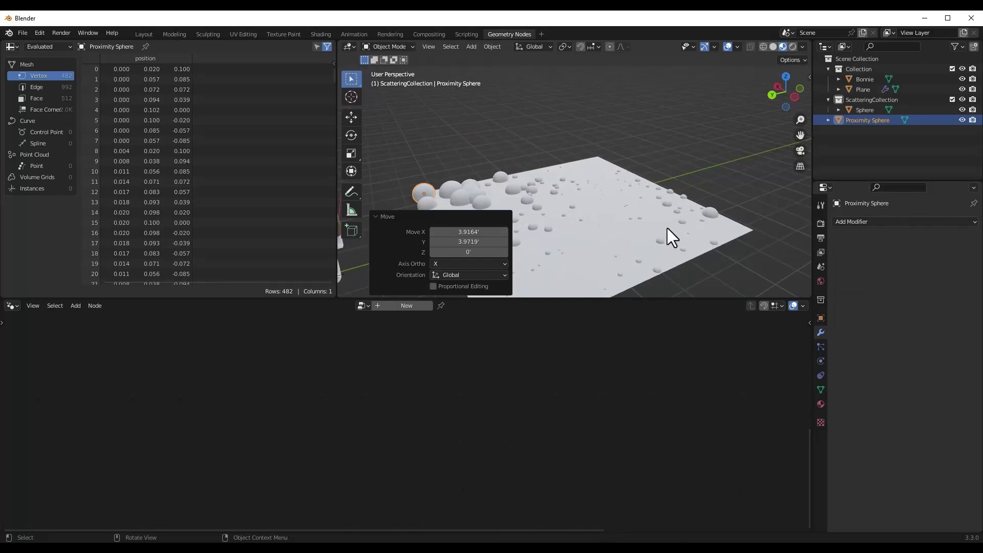
# - Enable Clamp on the Multiply Add node in the plane's geometry nodes tree
pyautogui.click(631, 221)
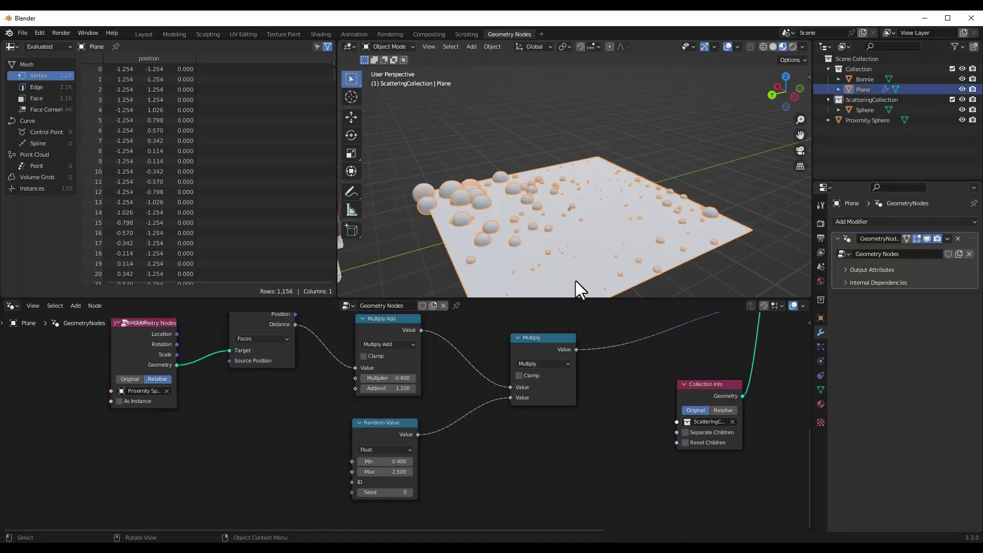
pyautogui.click(364, 356)
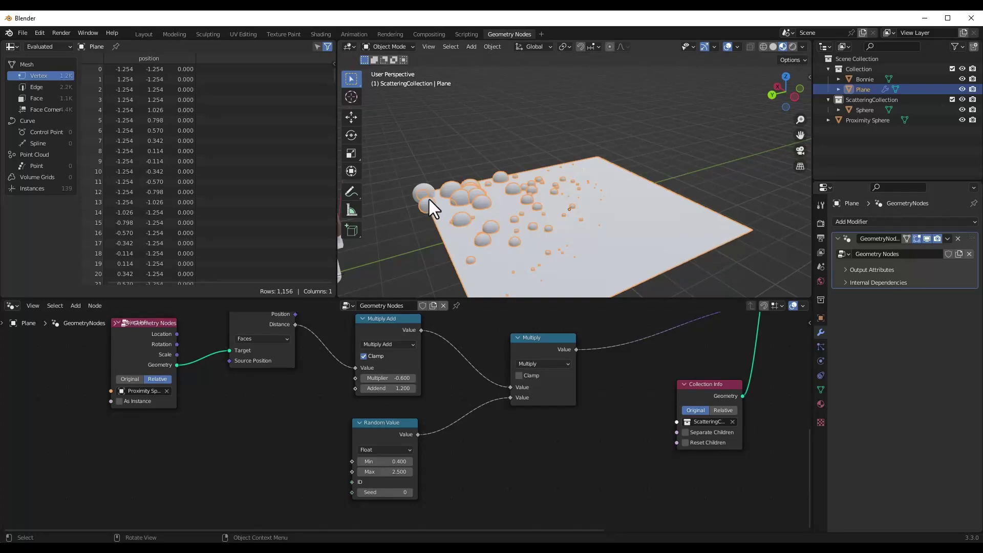
# - Move the Proximity Sphere with Z locked from the plane's corner to around its middle
pyautogui.click(866, 119)
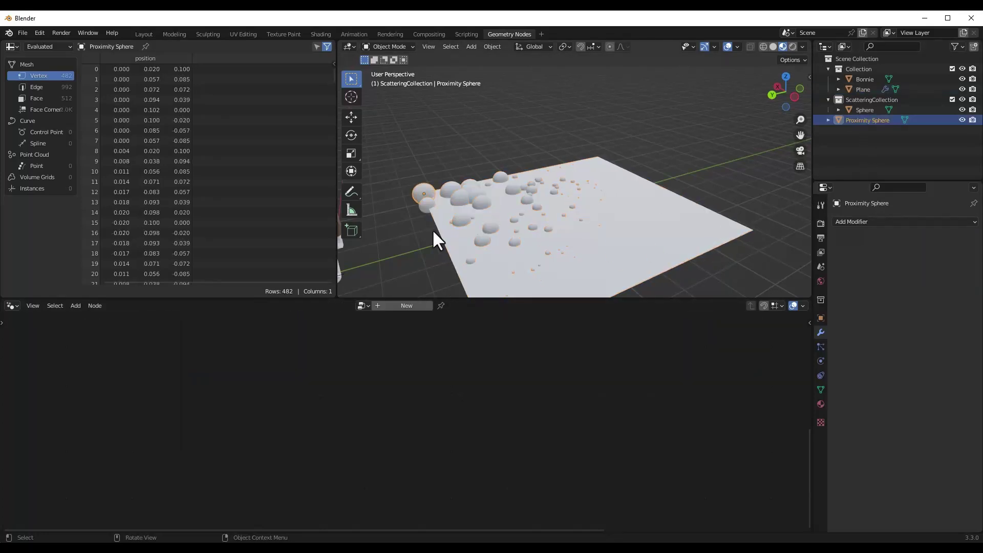
pyautogui.press('g')
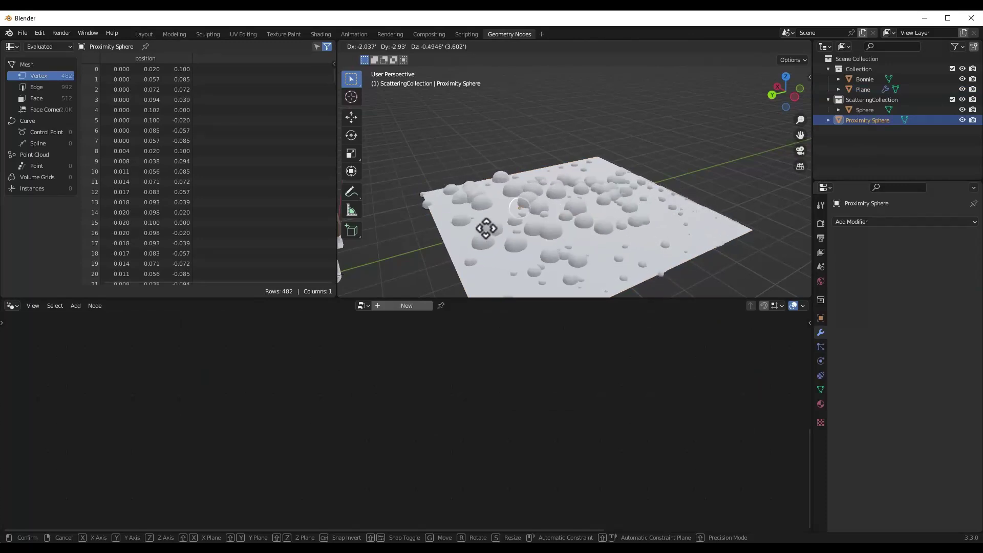
pyautogui.hotkey('shift', 'z')
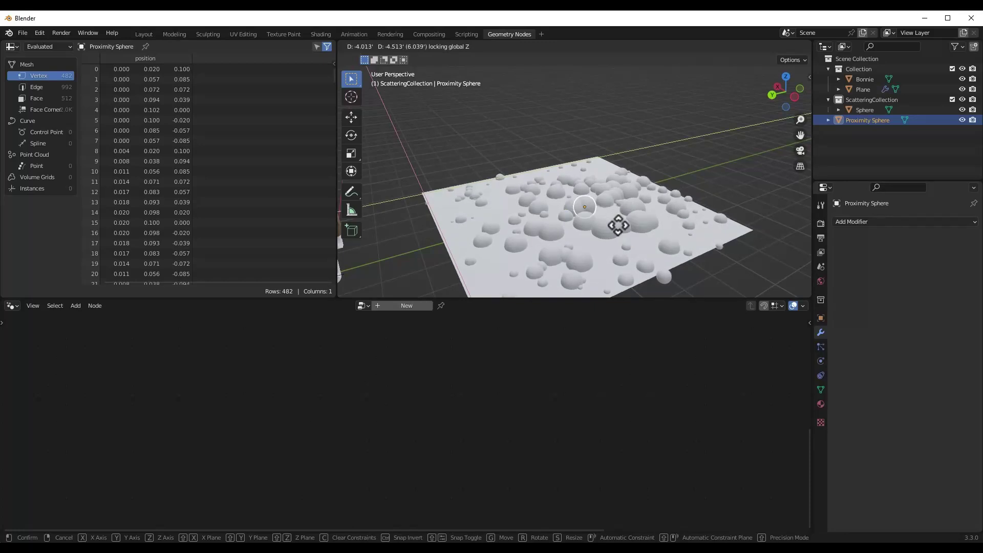
pyautogui.click(631, 215)
# - Set the plane's Multiply Add node to Multiplier -1.7 and Addend 1.1
pyautogui.click(573, 264)
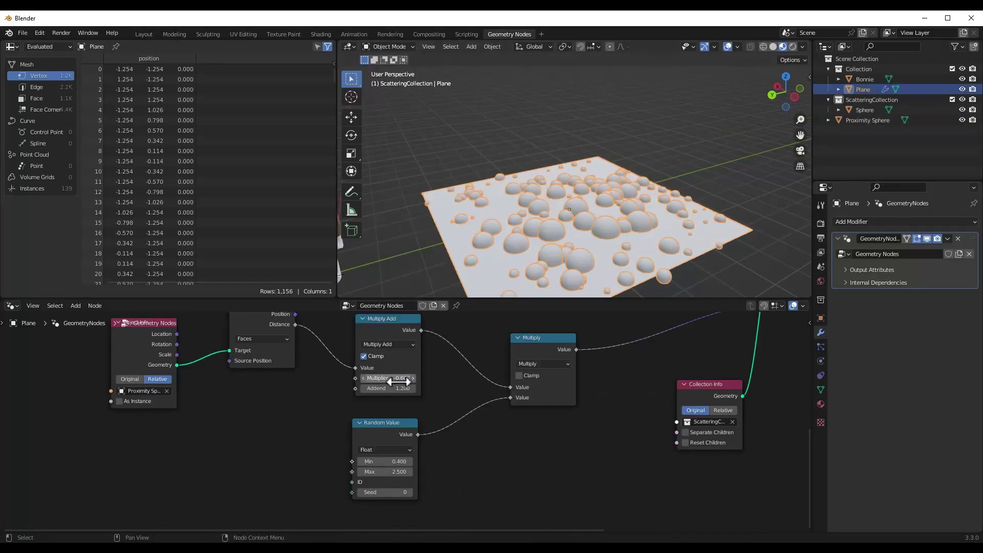
pyautogui.moveTo(377, 378); pyautogui.dragTo(407, 388)
pyautogui.scroll(2, 574, 216)
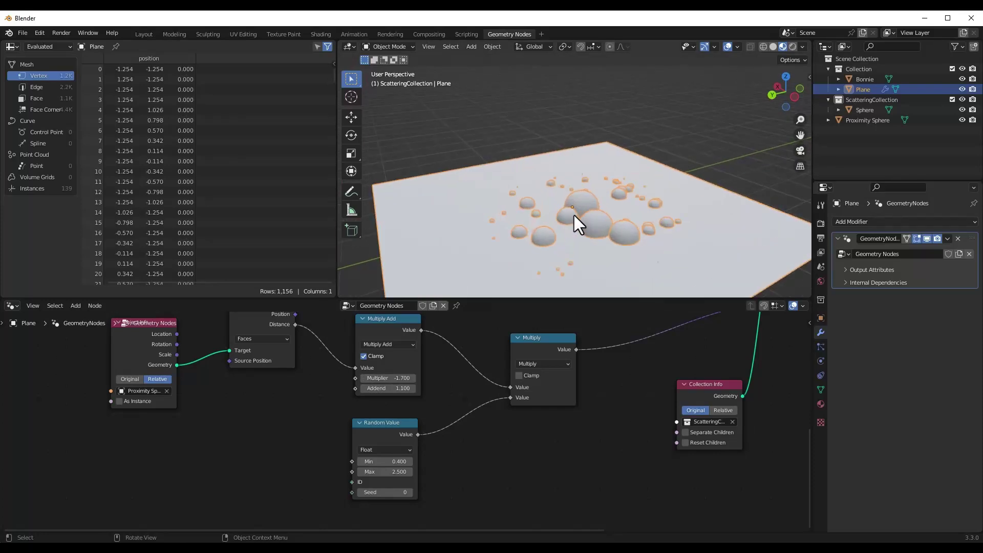
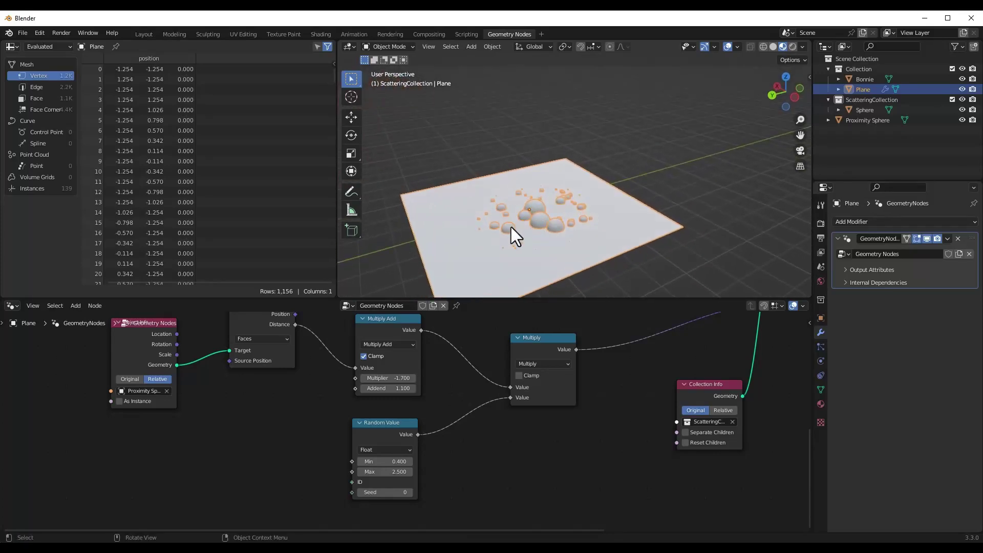
# - Add a UV sphere and move it about 26.8' in negative Y, well away from the plane
pyautogui.scroll(-3, 512, 216)
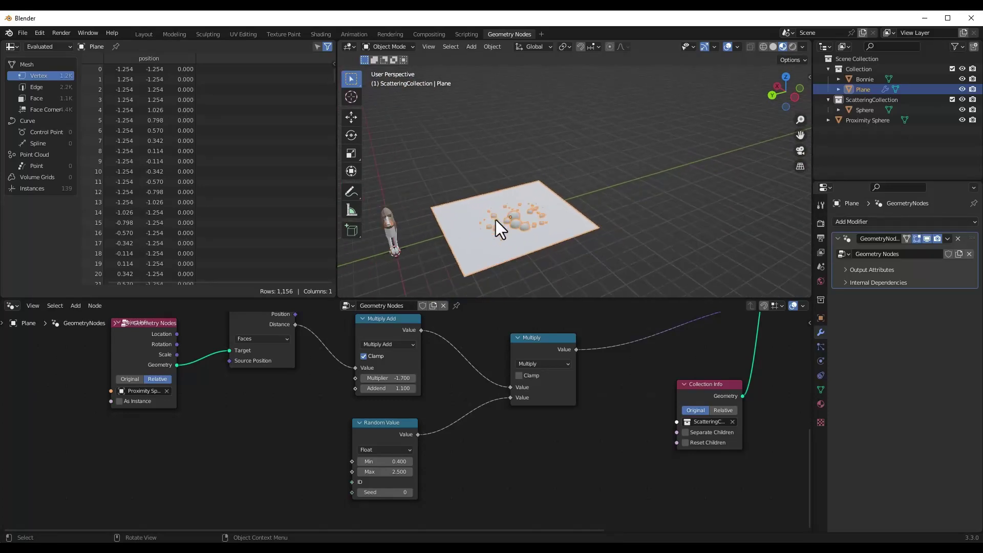
pyautogui.scroll(-1, 496, 220)
pyautogui.hotkey('shift', 'a')
pyautogui.moveTo(424, 246)
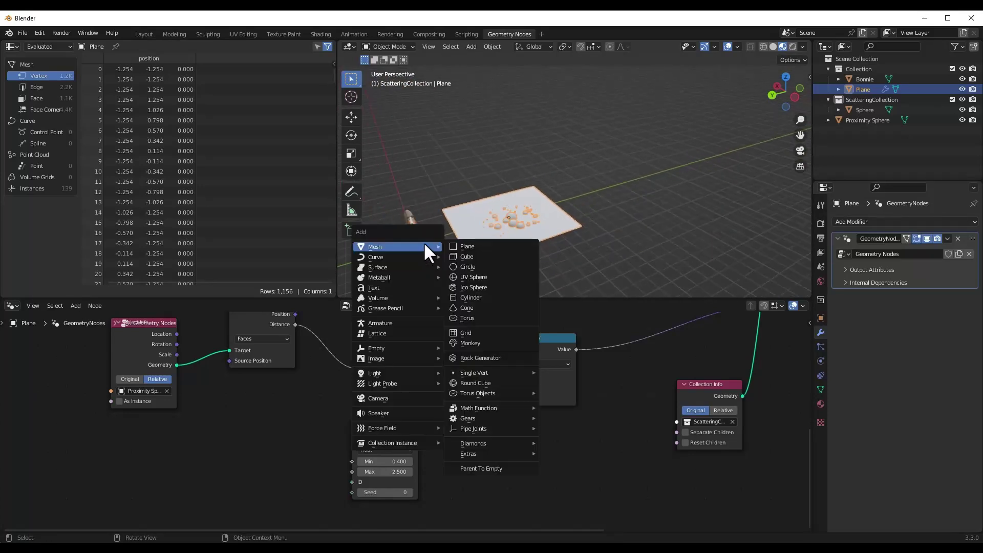
pyautogui.click(469, 277)
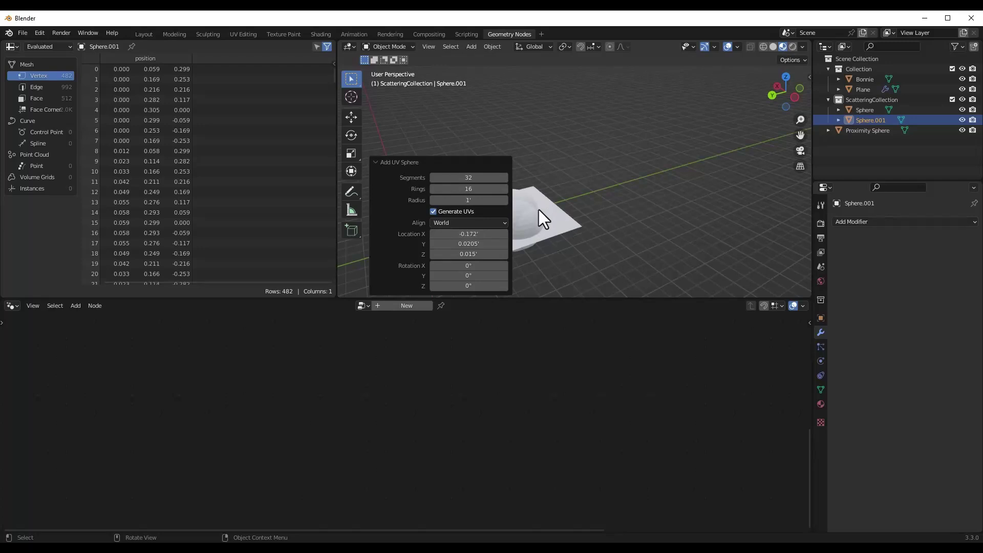
pyautogui.press('g')
pyautogui.press('y')
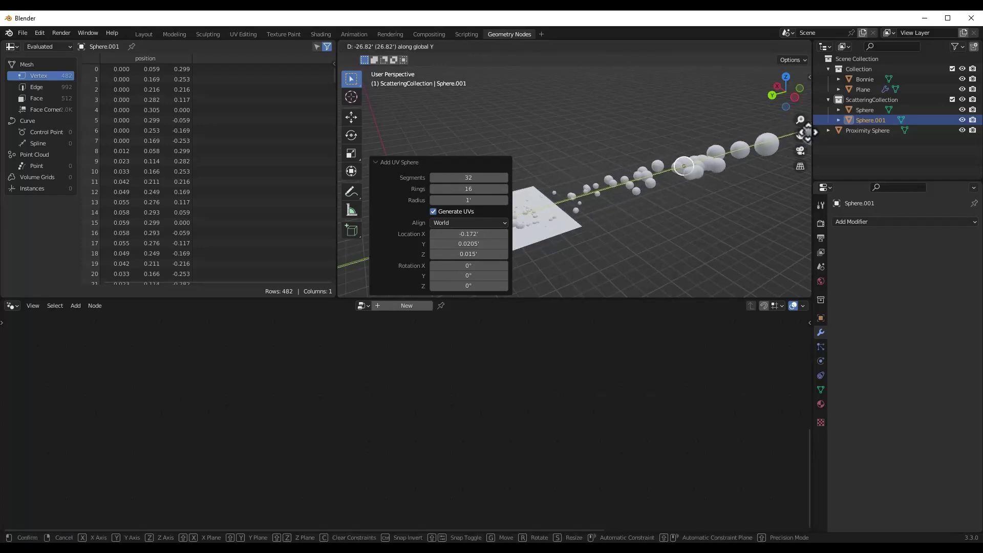
pyautogui.click(808, 132)
# - Take the new UV sphere out of ScatteringCollection and place it directly in the Scene Collection
pyautogui.moveTo(872, 118); pyautogui.dragTo(856, 57)
pyautogui.scroll(5, 712, 164)
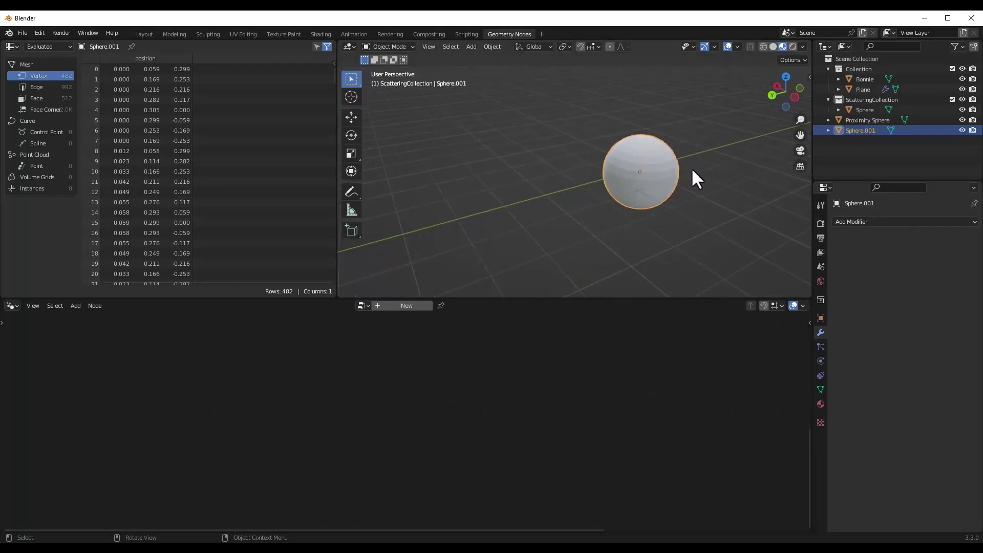
pyautogui.scroll(-5, 691, 174)
# - Rename the plane's geometry node group as Prox Scatter
pyautogui.click(459, 251)
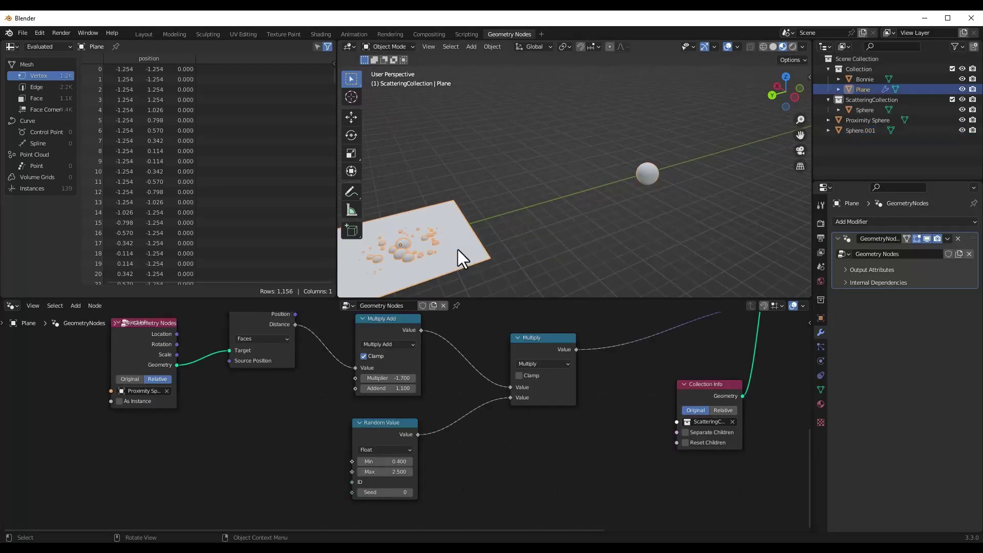
pyautogui.doubleClick(401, 305)
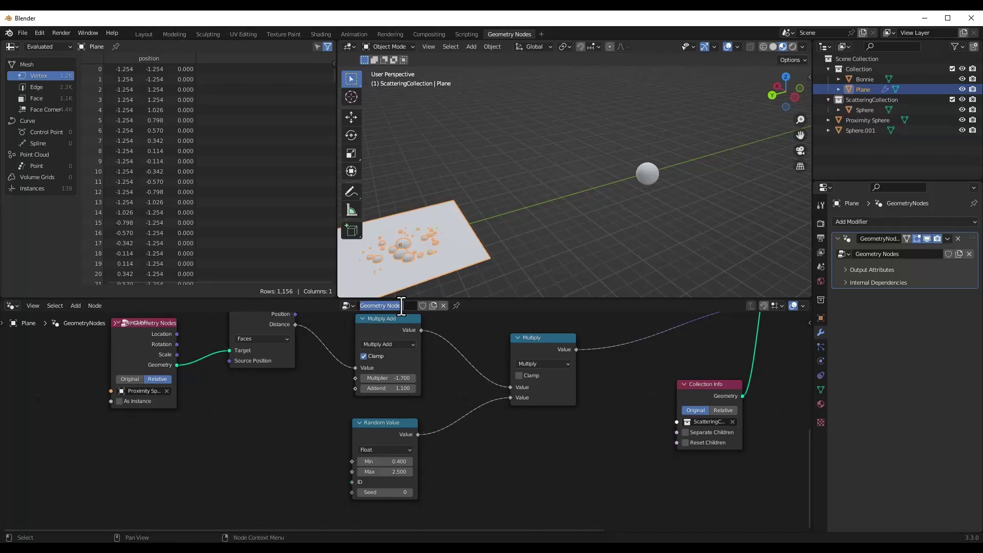
pyautogui.write('Scatter')
pyautogui.press('Return')
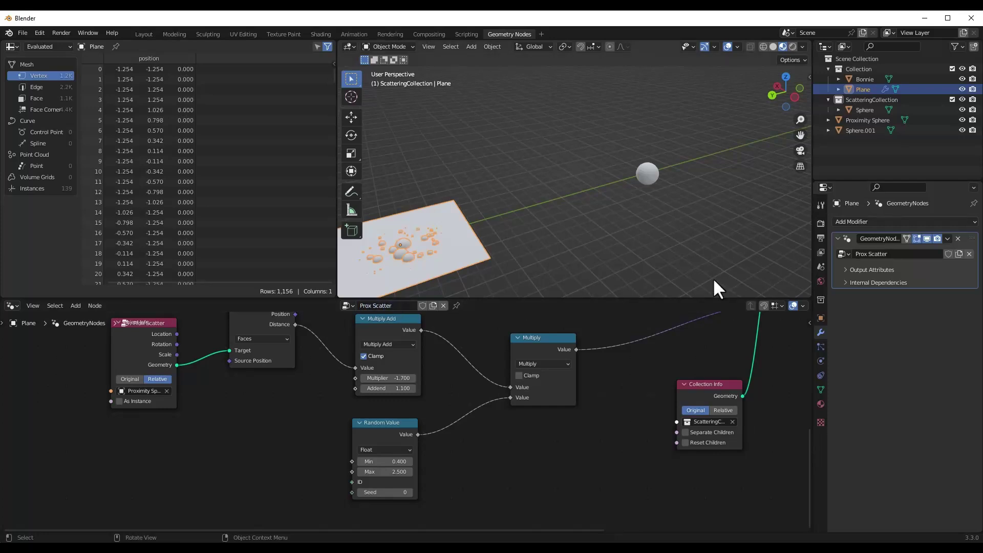
# - Add a Geometry Nodes modifier to the distant large sphere and assign the Prox Scatter node group to it
pyautogui.click(647, 174)
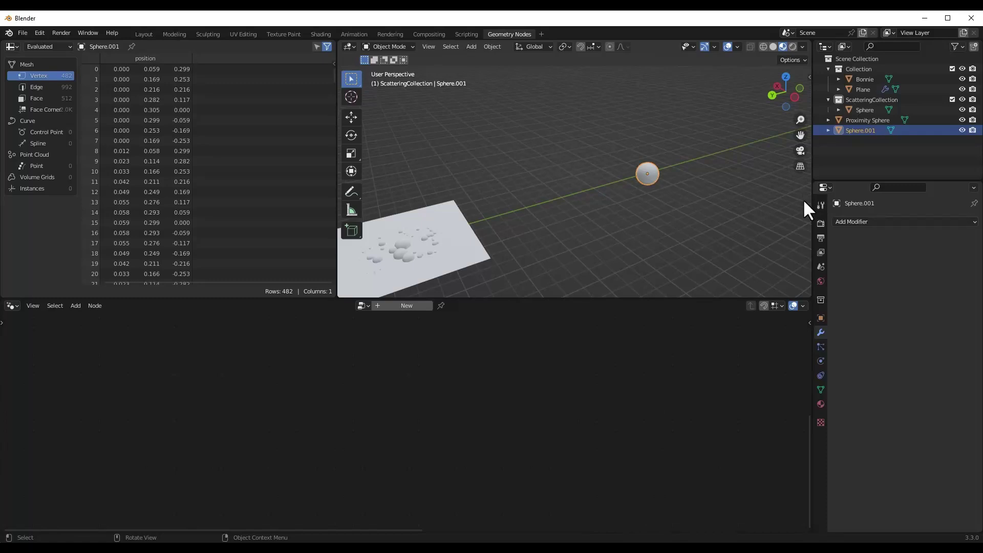
pyautogui.click(857, 221)
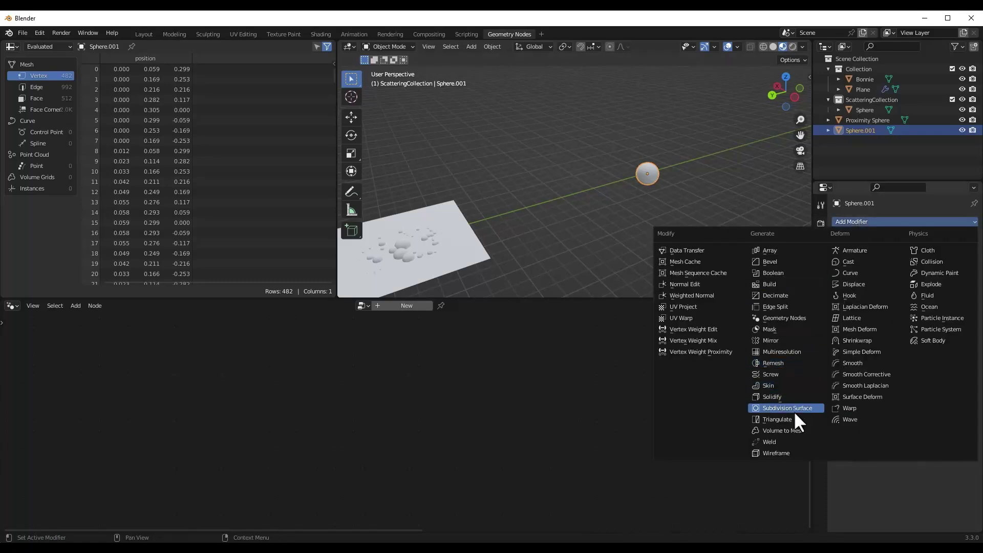
pyautogui.click(793, 318)
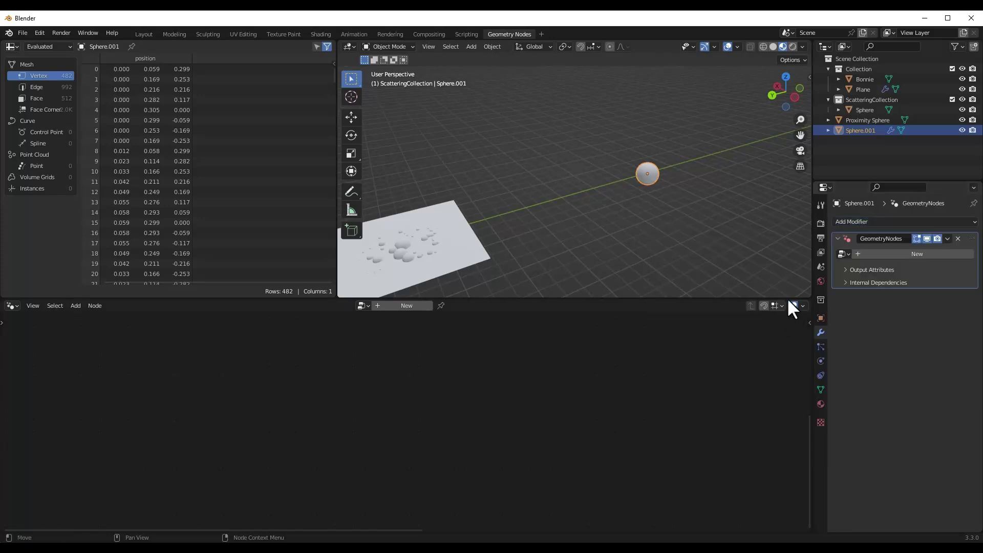
pyautogui.click(843, 254)
pyautogui.click(755, 270)
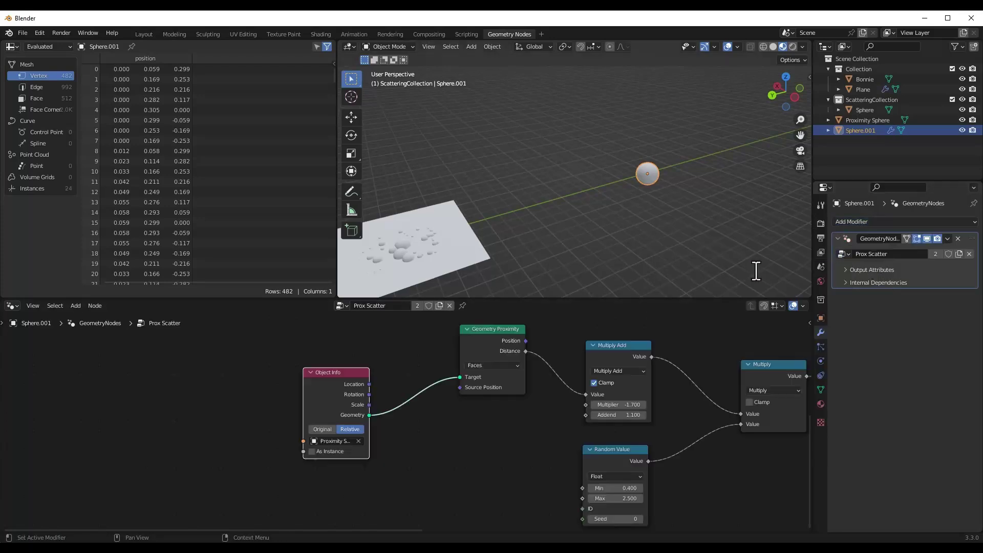
# - Make the large sphere's Prox Scatter node group a single-user copy, independent of the plane's
pyautogui.scroll(4, 712, 162)
pyautogui.scroll(-4, 687, 165)
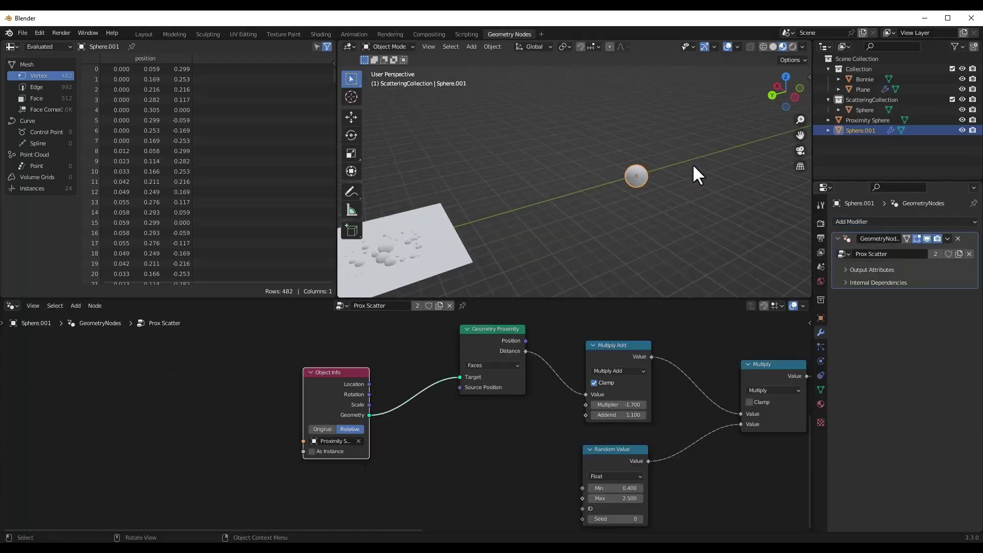
pyautogui.scroll(4, 631, 149)
pyautogui.scroll(-4, 634, 188)
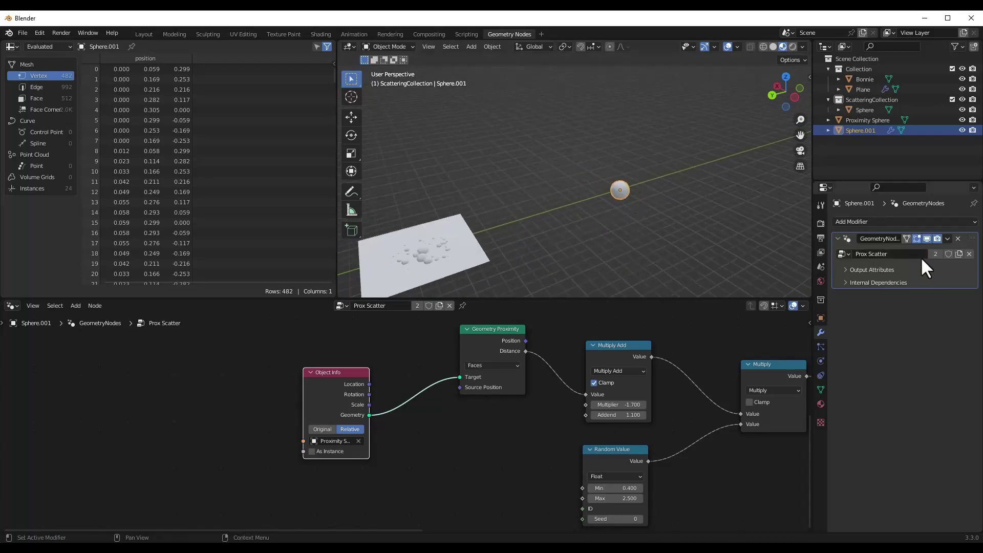
pyautogui.click(417, 306)
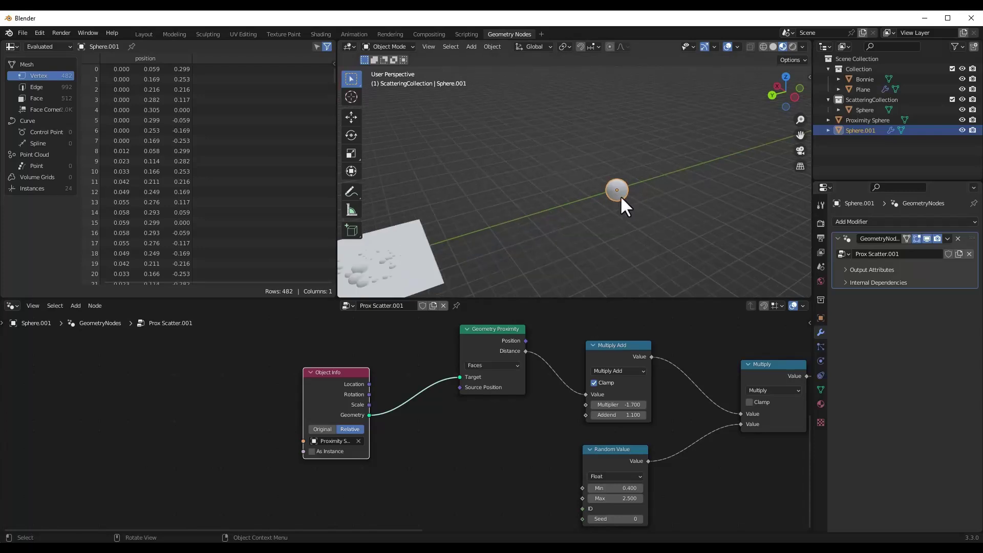
# - Add another UV sphere, place it directly in the Scene Collection and rename it Proximity Sphere 2
pyautogui.scroll(-3, 620, 195)
pyautogui.hotkey('shift', 'a')
pyautogui.moveTo(447, 251)
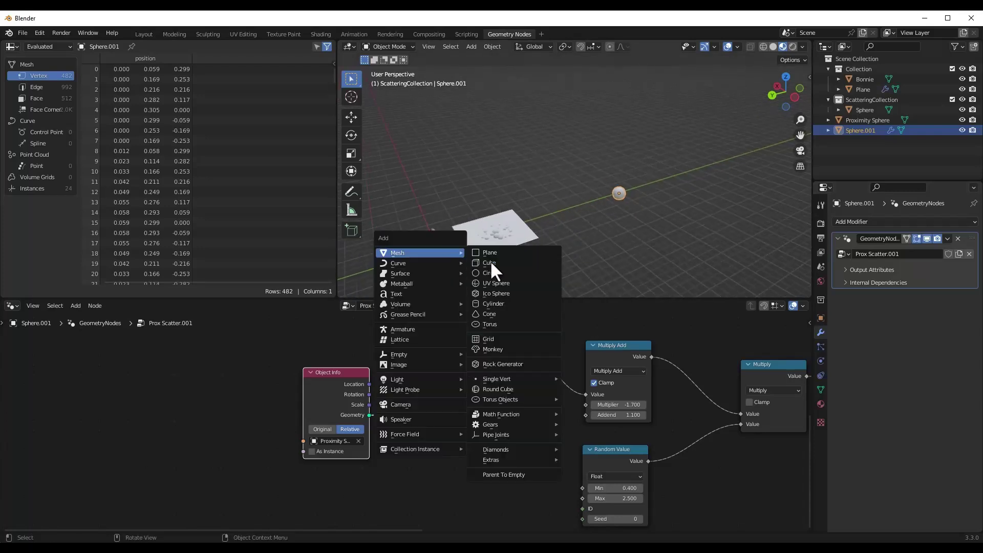
pyautogui.click(496, 283)
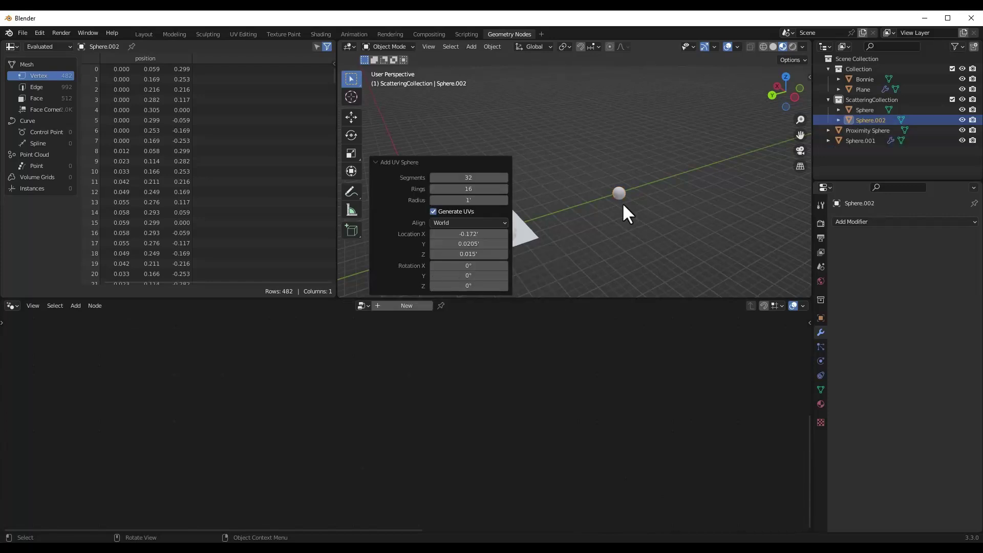
pyautogui.doubleClick(863, 141)
pyautogui.write('Proxim')
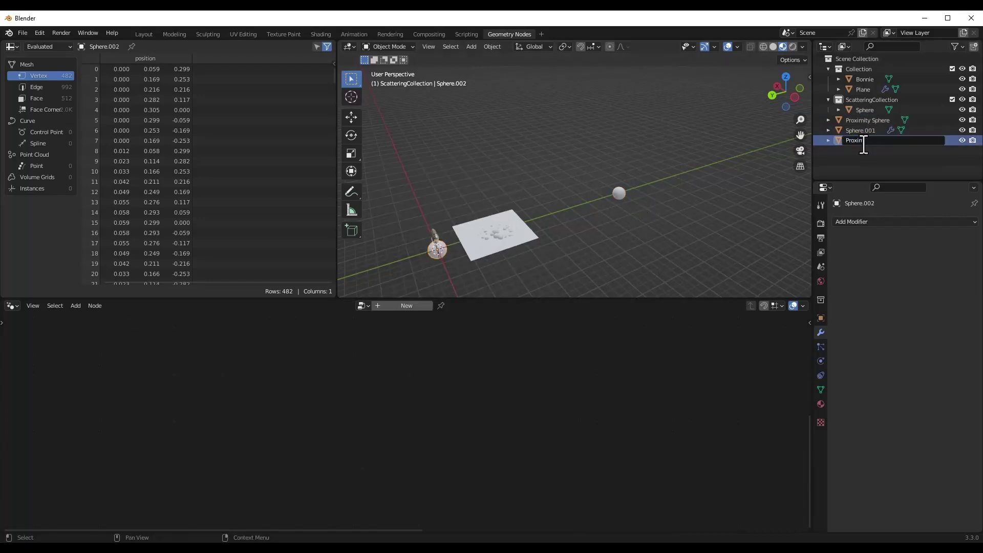
pyautogui.write('ity Sphere 2')
pyautogui.press('Return')
# - Move Proximity Sphere 2 about 28.1' in negative Y, beside the large sphere, and scale it to about 0.22
pyautogui.press('g')
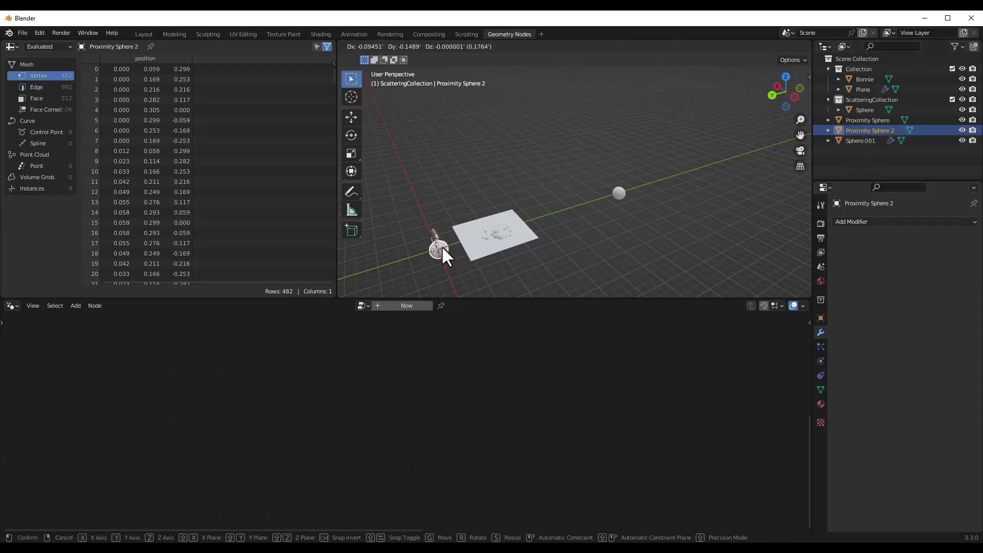
pyautogui.press('y')
pyautogui.click(639, 193)
pyautogui.press('KP_Decimal')
pyautogui.press('s')
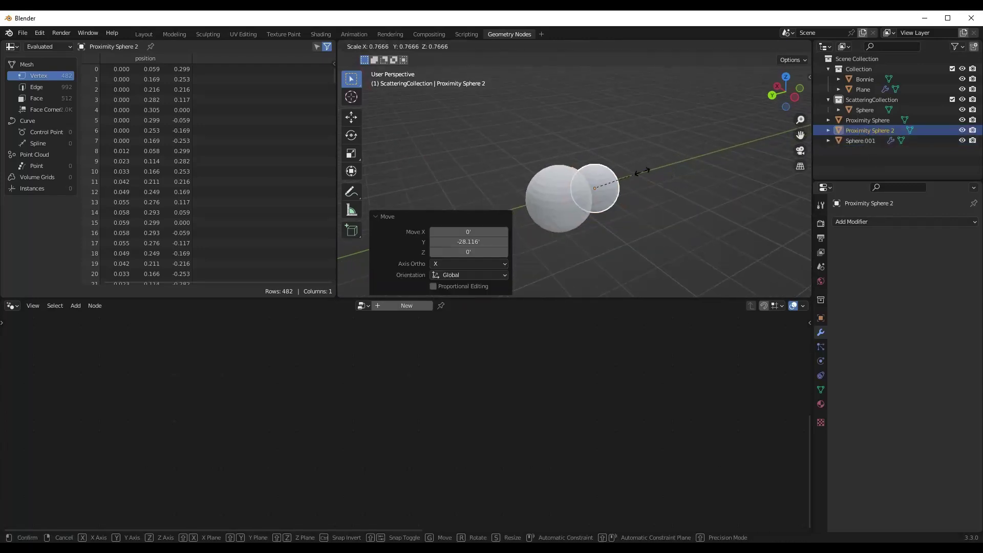
pyautogui.click(595, 188)
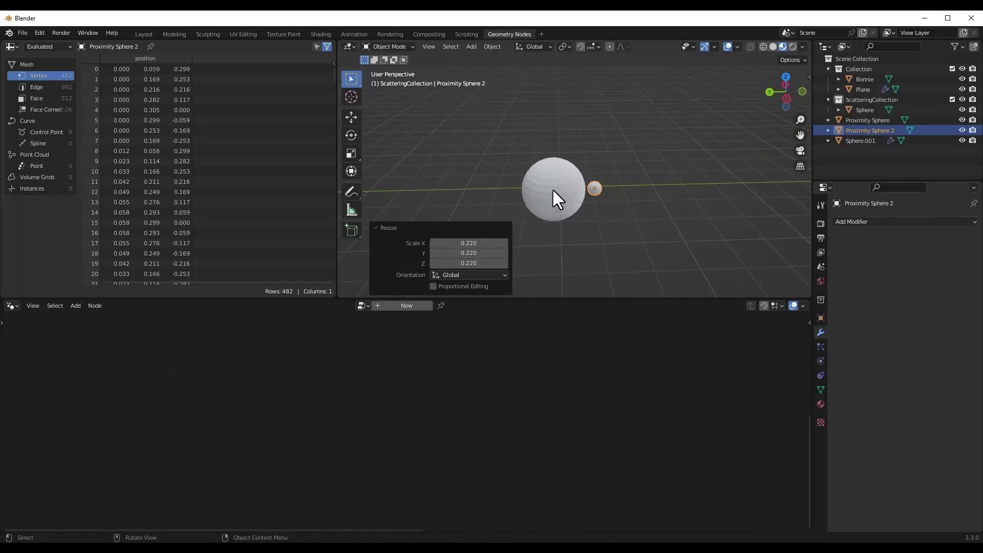
# - Replace the object in the large sphere's Object Info node with Proximity Sphere 2
pyautogui.click(552, 188)
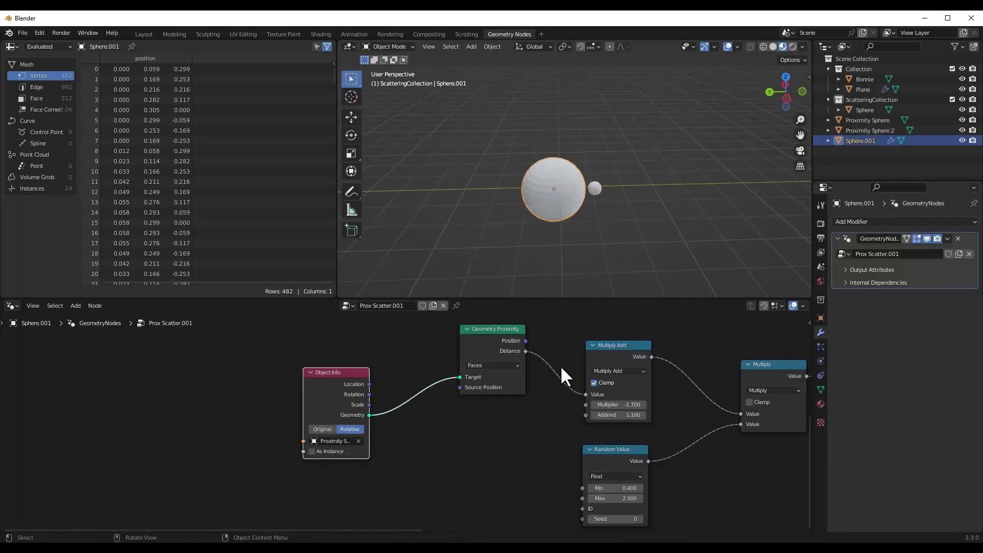
pyautogui.click(358, 441)
pyautogui.click(359, 441)
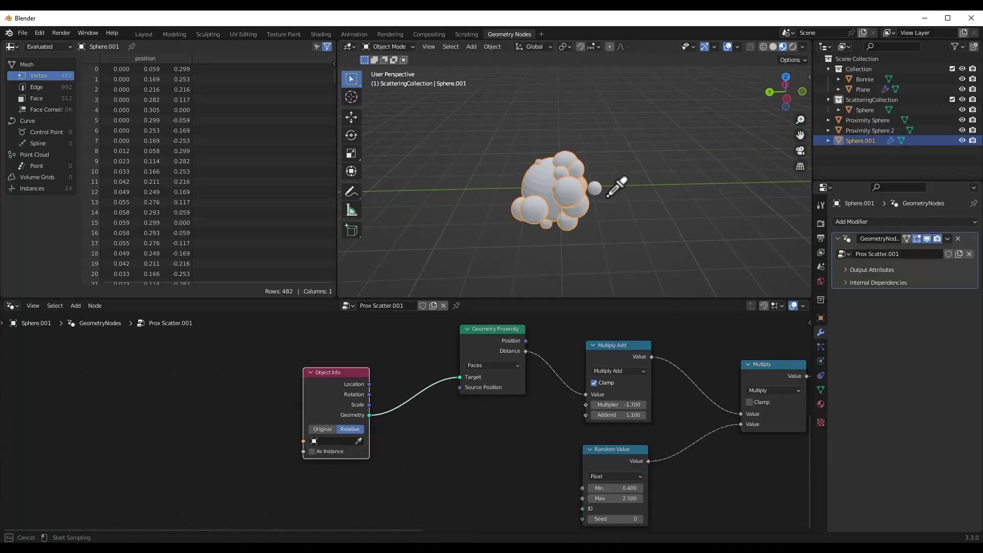
pyautogui.click(595, 186)
# - Raise Proximity Sphere 2 along Z so it sits beside the upper part of the large sphere
pyautogui.click(592, 188)
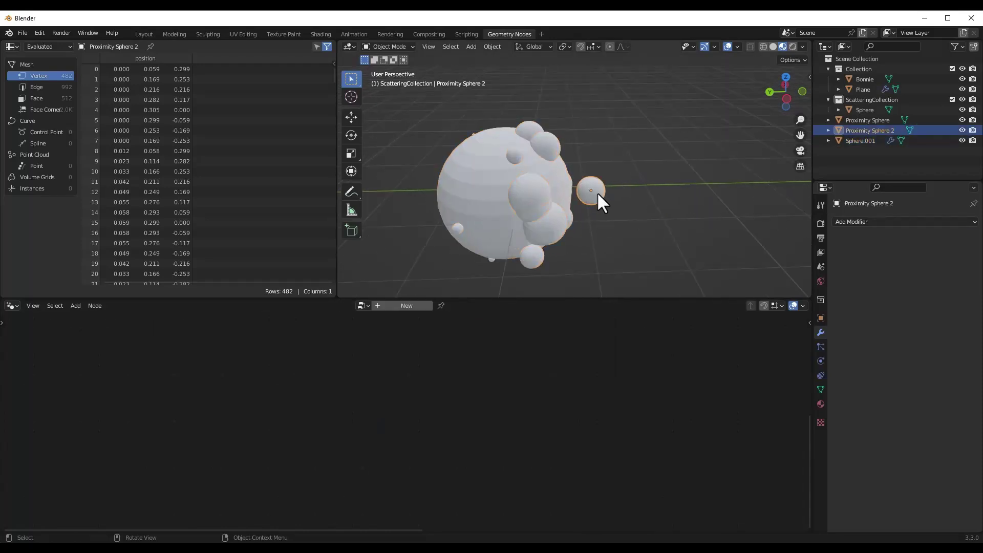
pyautogui.press('g')
pyautogui.press('z')
pyautogui.click(499, 167)
# - Set the Multiplier of the large sphere's Multiply Add node to -2.5
pyautogui.click(500, 167)
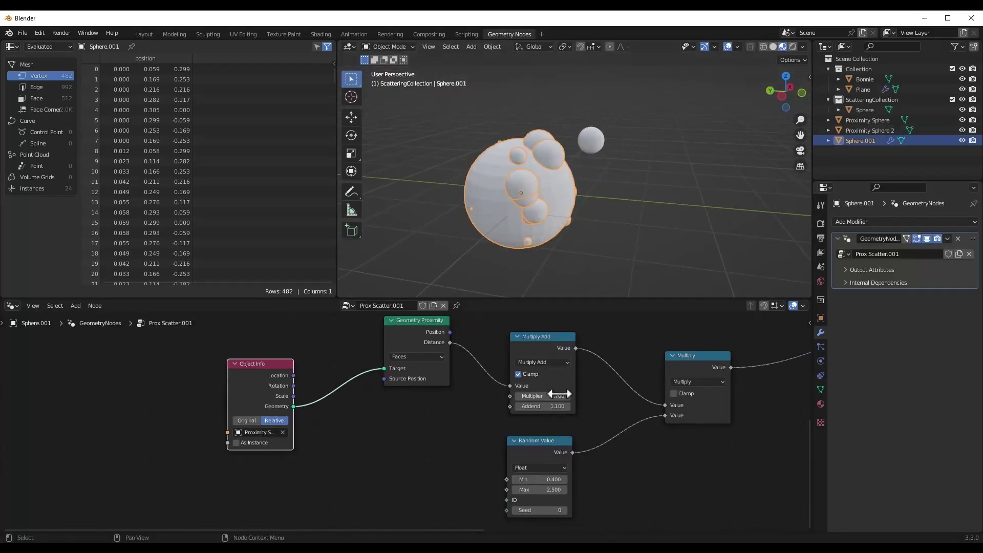
pyautogui.moveTo(543, 395); pyautogui.dragTo(507, 396)
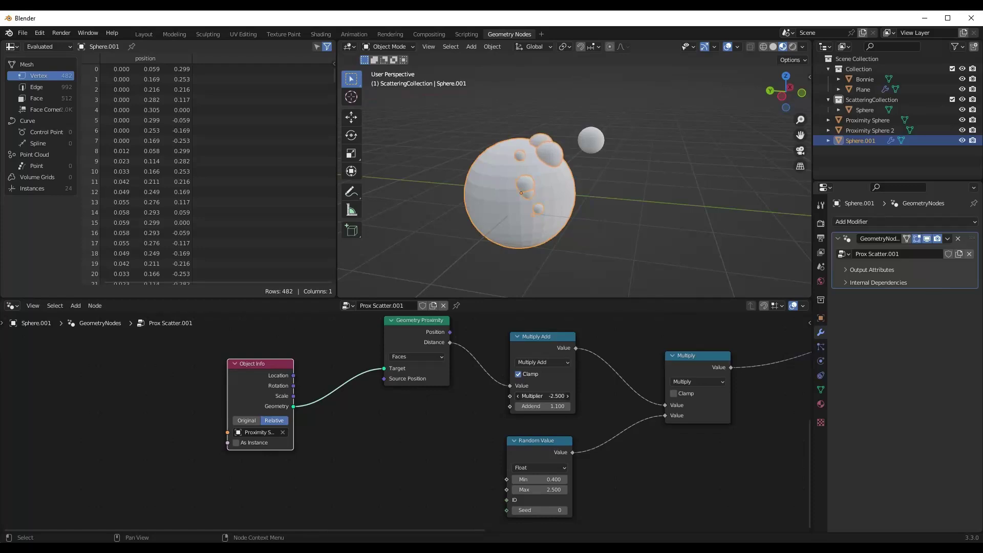
# - Scale Proximity Sphere 2 down to about 0.447 and apply its rotation and scale
pyautogui.click(591, 143)
pyautogui.press('s')
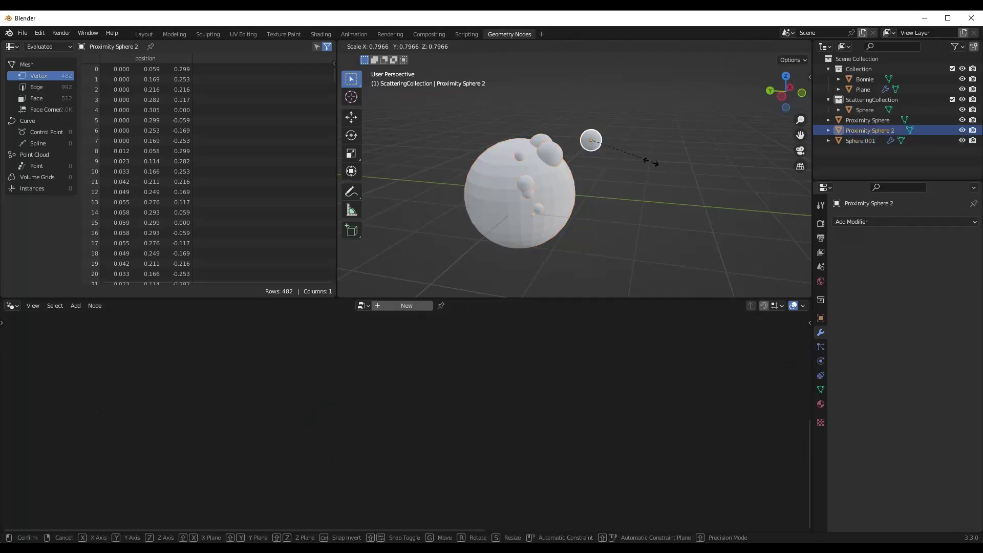
pyautogui.click(627, 136)
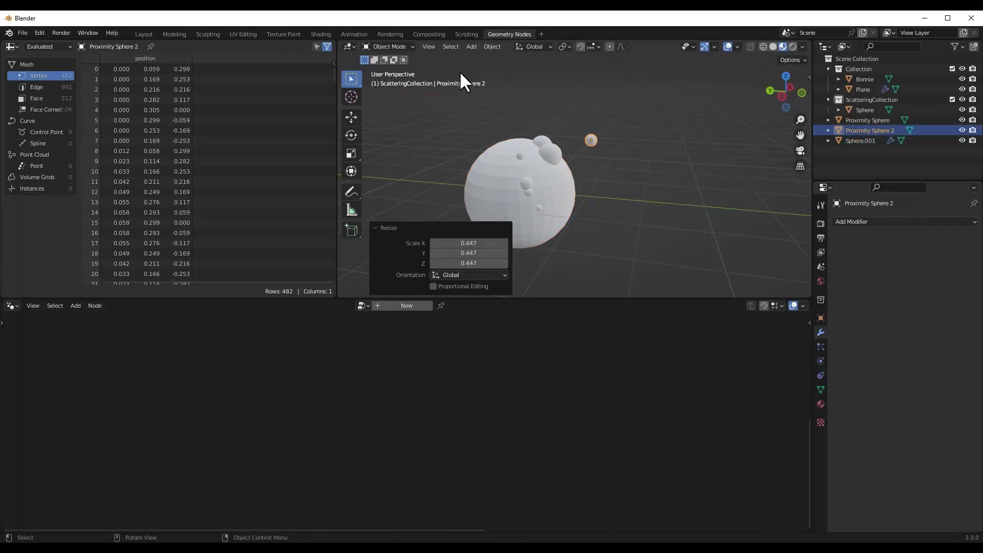
pyautogui.click(493, 46)
pyautogui.moveTo(505, 103)
pyautogui.click(609, 140)
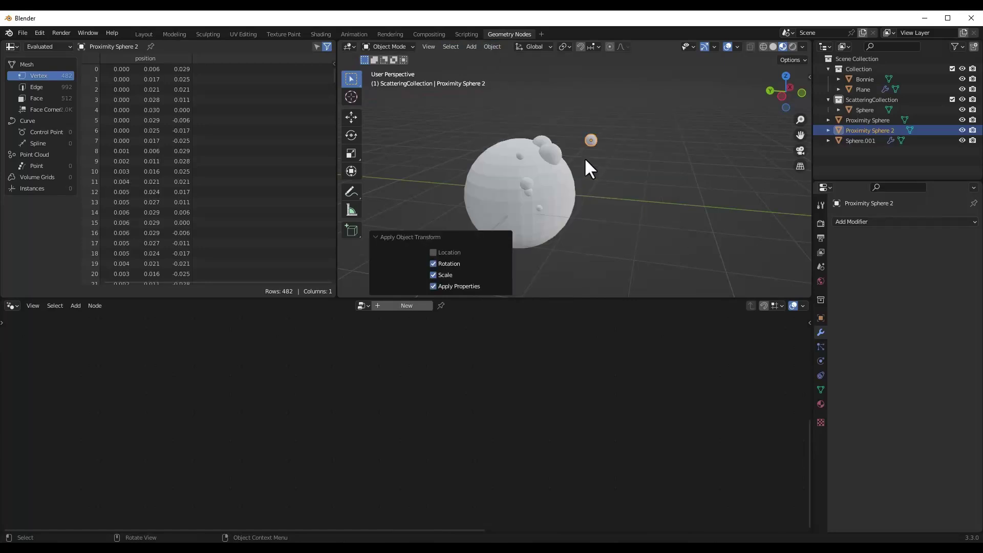
# - Move Proximity Sphere 2 from beside the large sphere onto its upper surface, about 1.63' along Y, and adjust its position there
pyautogui.press('g')
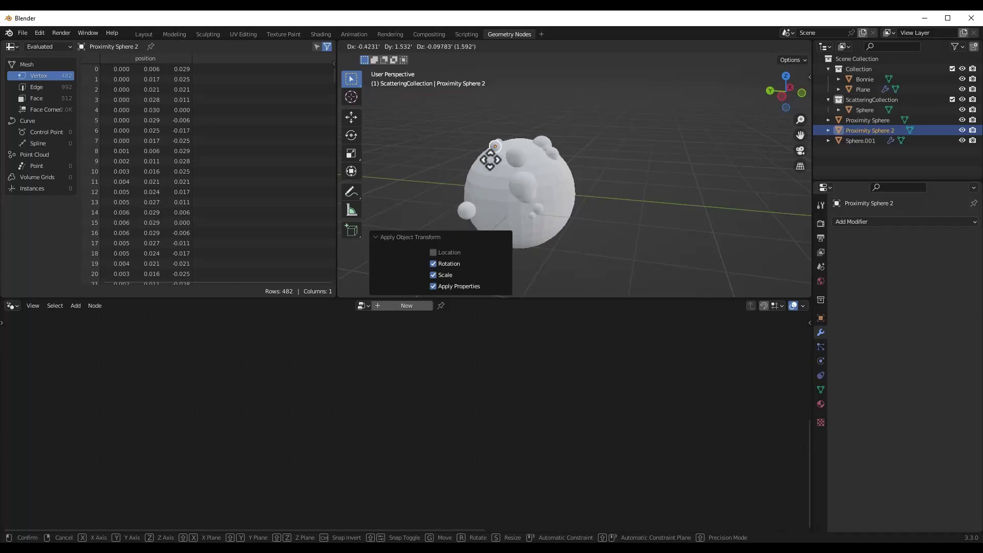
pyautogui.click(482, 175)
pyautogui.moveTo(477, 167); pyautogui.dragTo(521, 161, button='middle')
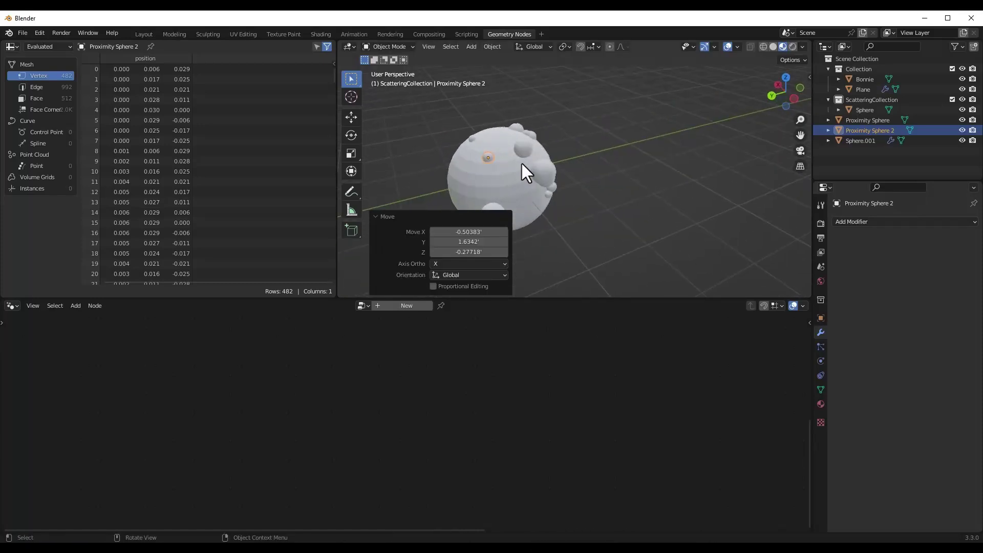
pyautogui.press('g')
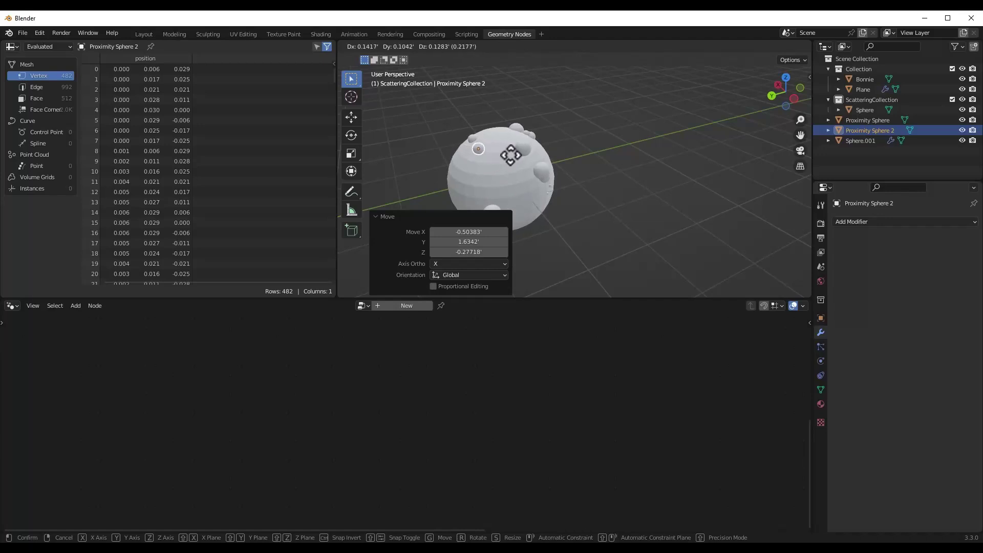
pyautogui.press('x')
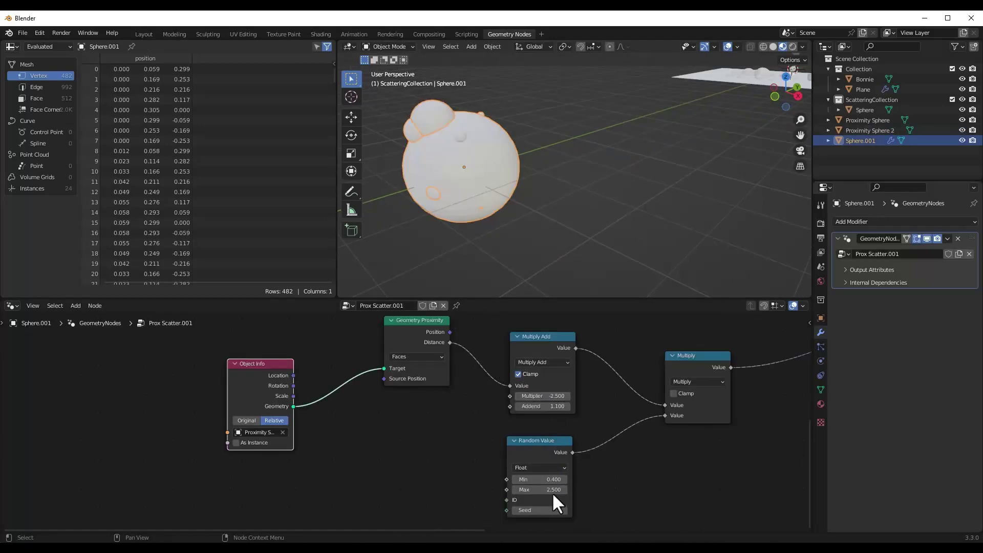
# - Set the large sphere's Random Value Max to 1.5 and its Distribute Points on Faces Density to 50
pyautogui.moveTo(552, 490); pyautogui.dragTo(538, 490)
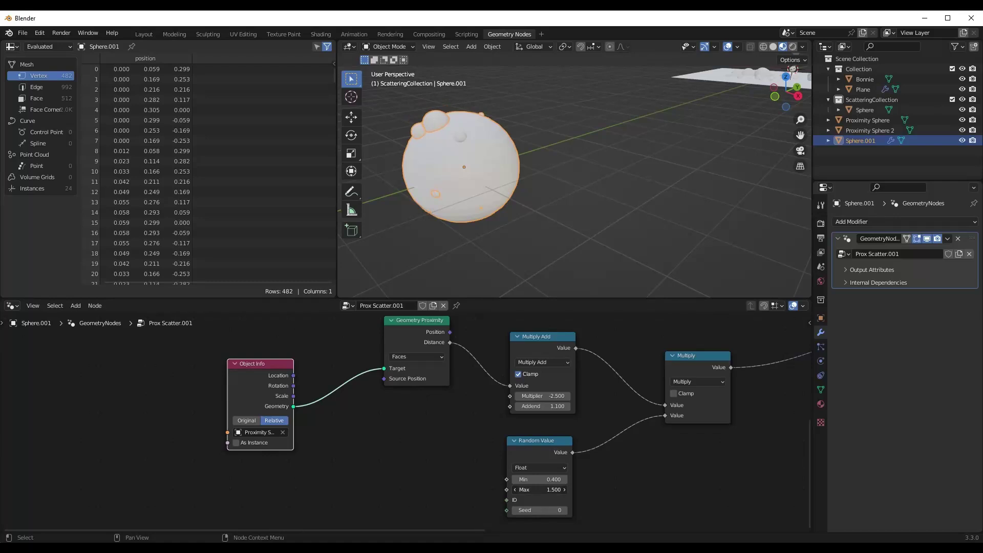
pyautogui.scroll(-2, 660, 416)
pyautogui.moveTo(661, 415); pyautogui.dragTo(492, 470, button='middle')
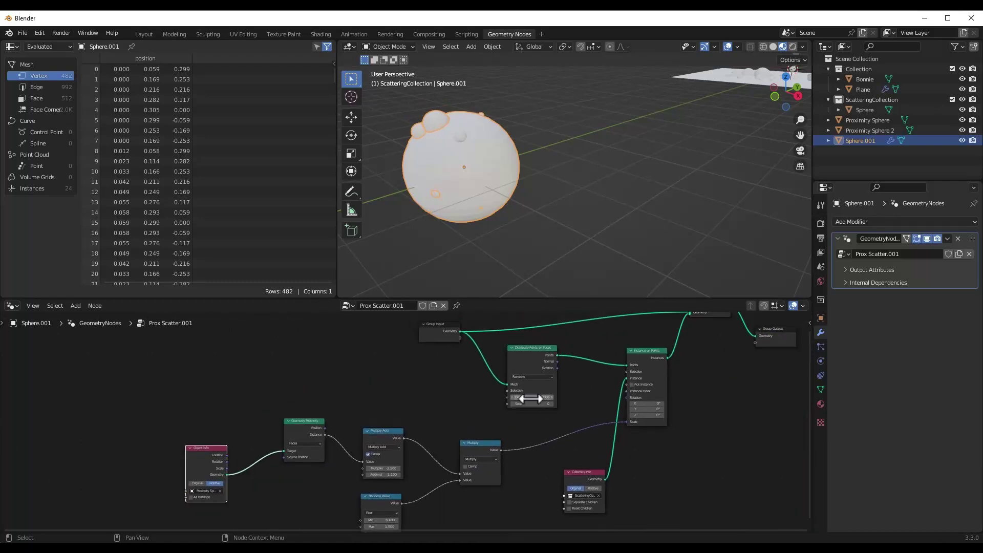
pyautogui.moveTo(531, 398); pyautogui.dragTo(537, 399)
pyautogui.click(531, 398)
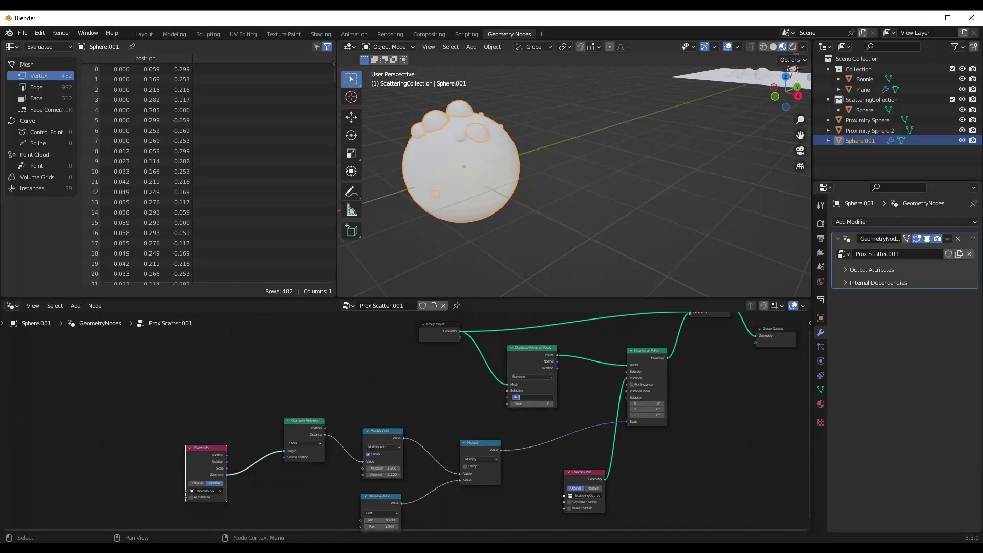
pyautogui.write('50')
pyautogui.press('Return')
# - Raise Proximity Sphere 2 about 0.38' along Z at the top of the large sphere, and reselect the large sphere
pyautogui.scroll(2, 456, 132)
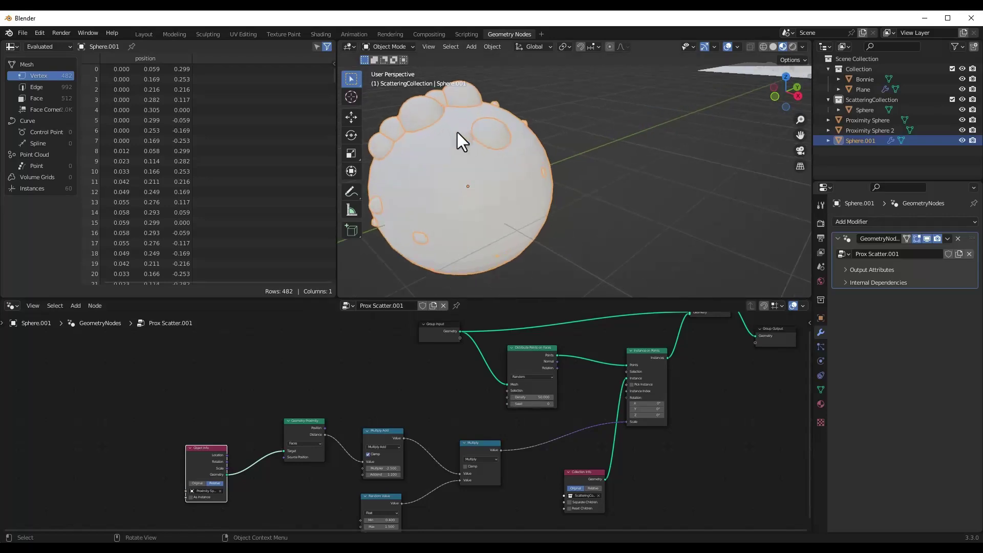
pyautogui.scroll(2, 461, 135)
pyautogui.click(467, 139)
pyautogui.press('g')
pyautogui.press('z')
pyautogui.click(470, 82)
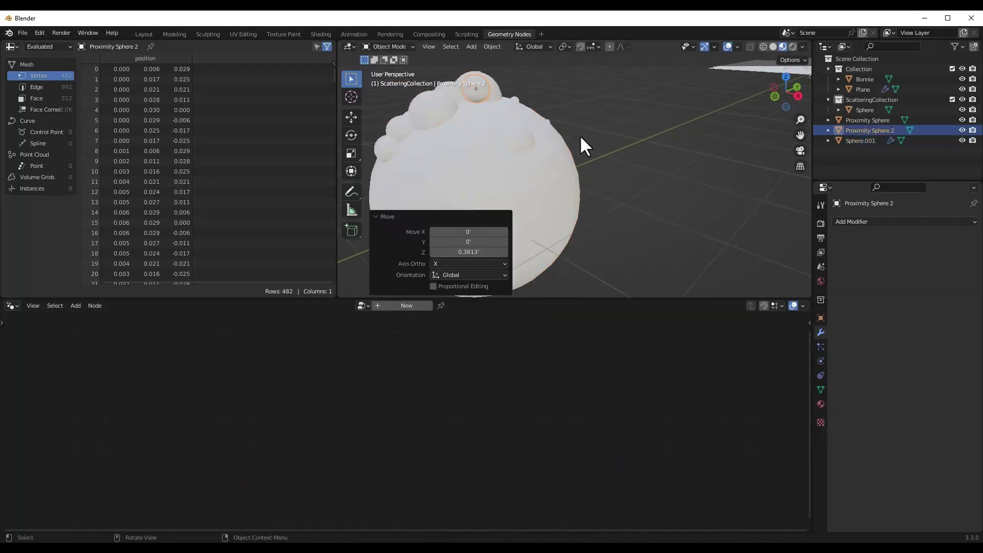
pyautogui.scroll(-3, 512, 141)
pyautogui.moveTo(560, 134); pyautogui.dragTo(563, 162, button='middle')
pyautogui.click(563, 162)
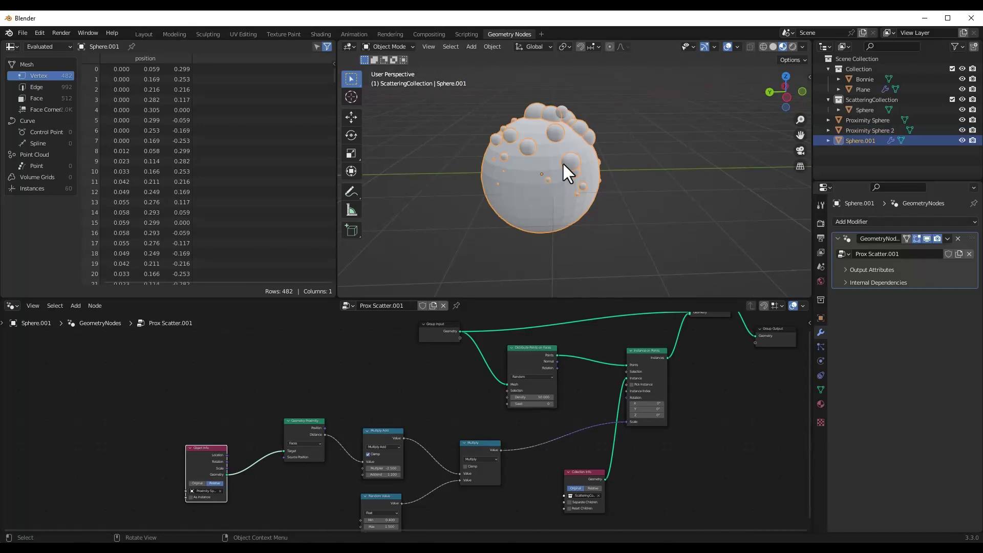
pyautogui.moveTo(583, 127); pyautogui.dragTo(563, 144, button='middle')
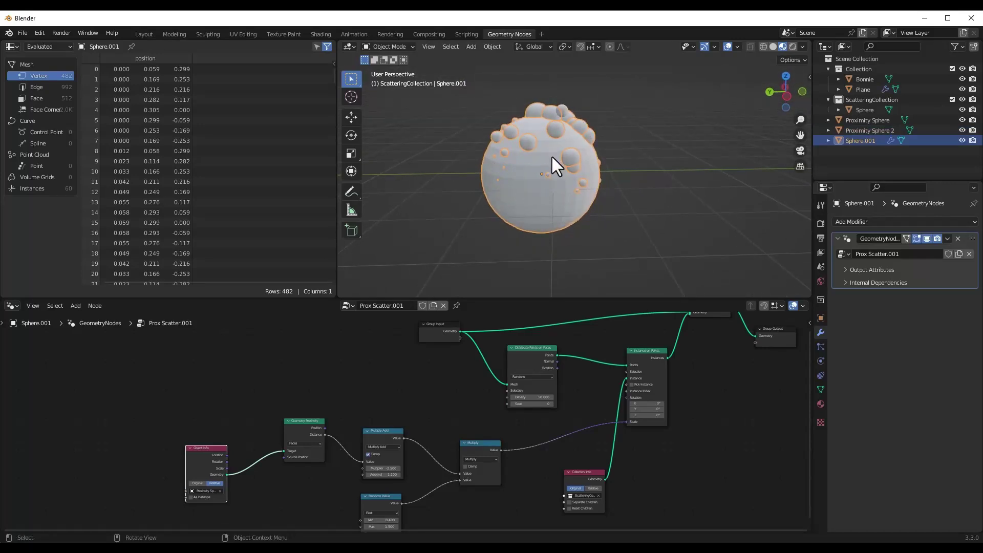